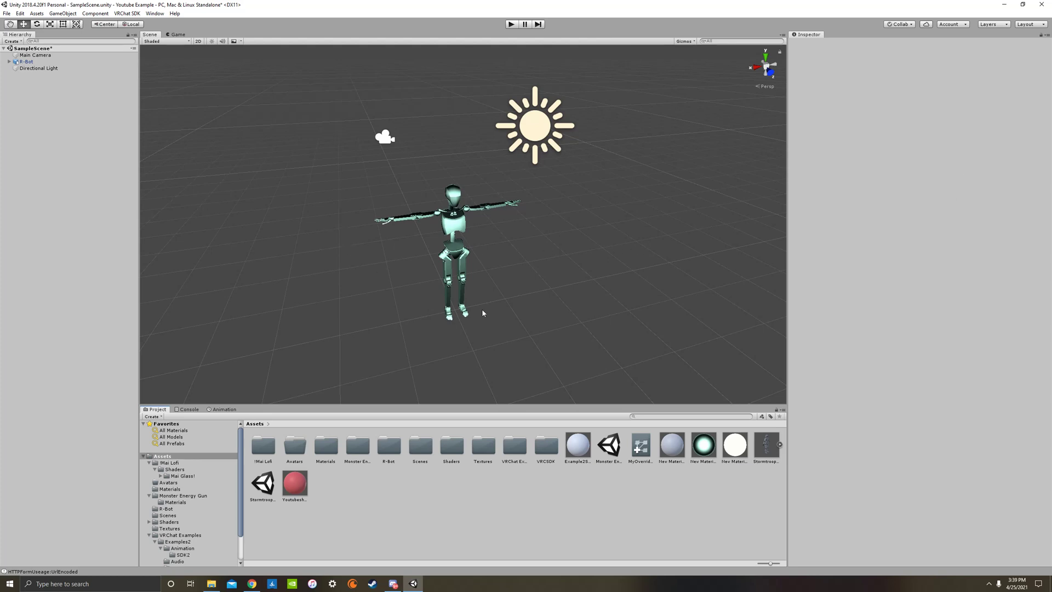
Step: Open the D:\Unity folder in File Explorer and locate the song MP3 among its files
left_click(212, 584)
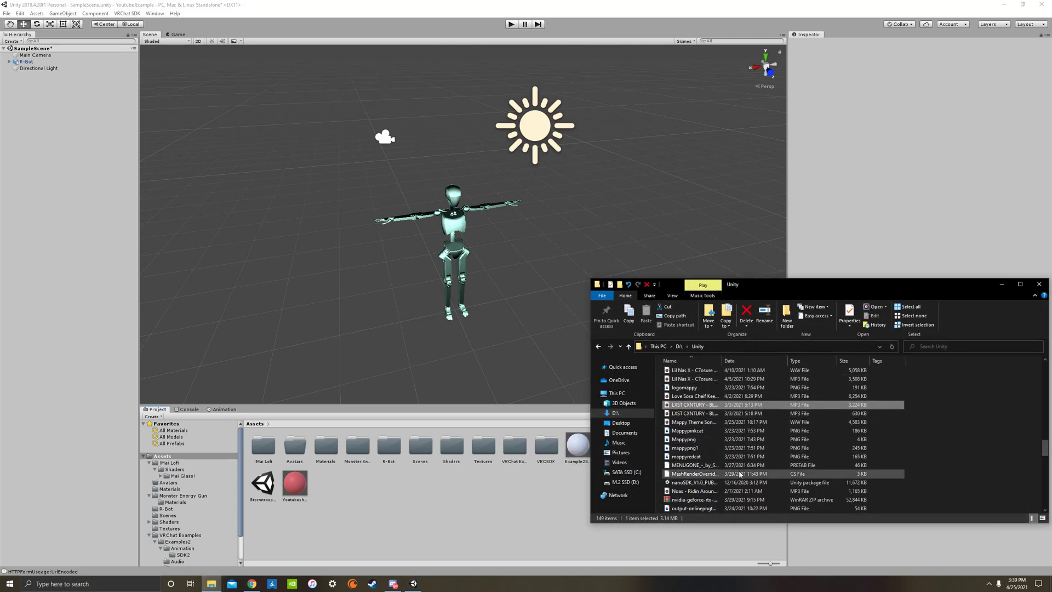
scroll(757, 437, "up", 2)
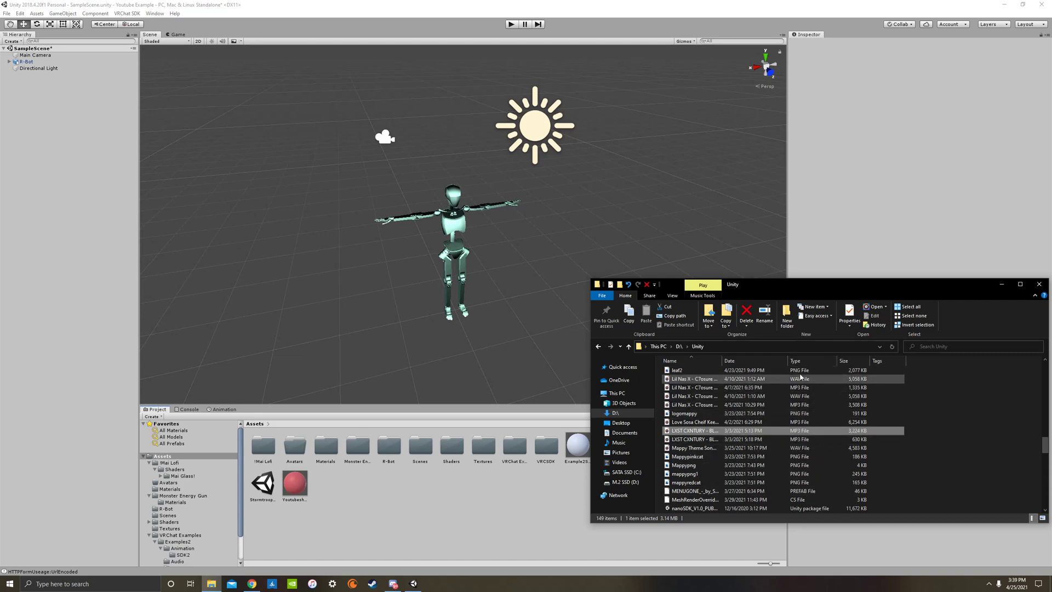
scroll(805, 419, "down", 2)
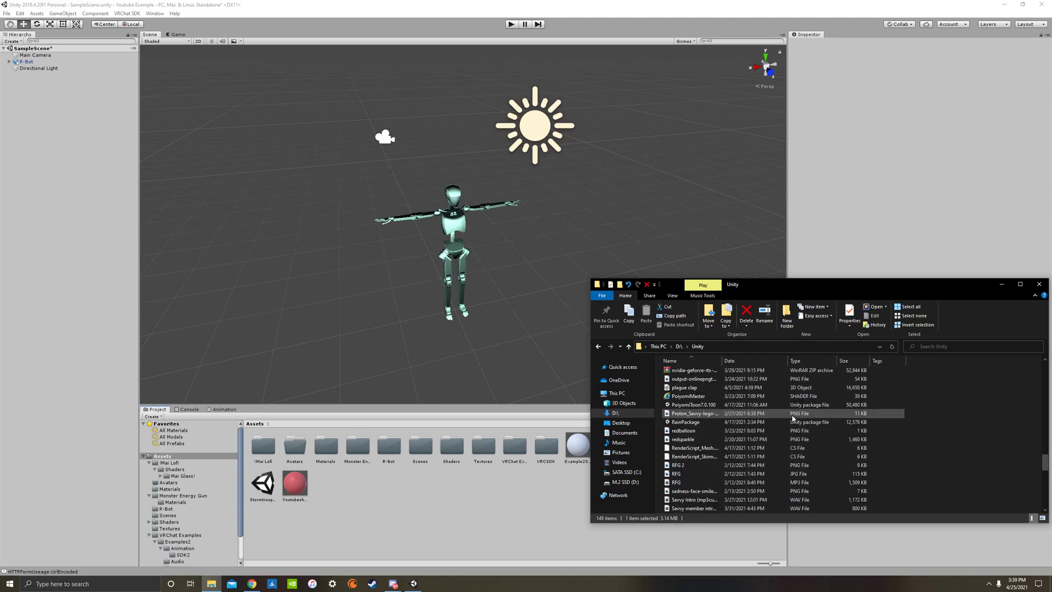
scroll(794, 425, "up", 1)
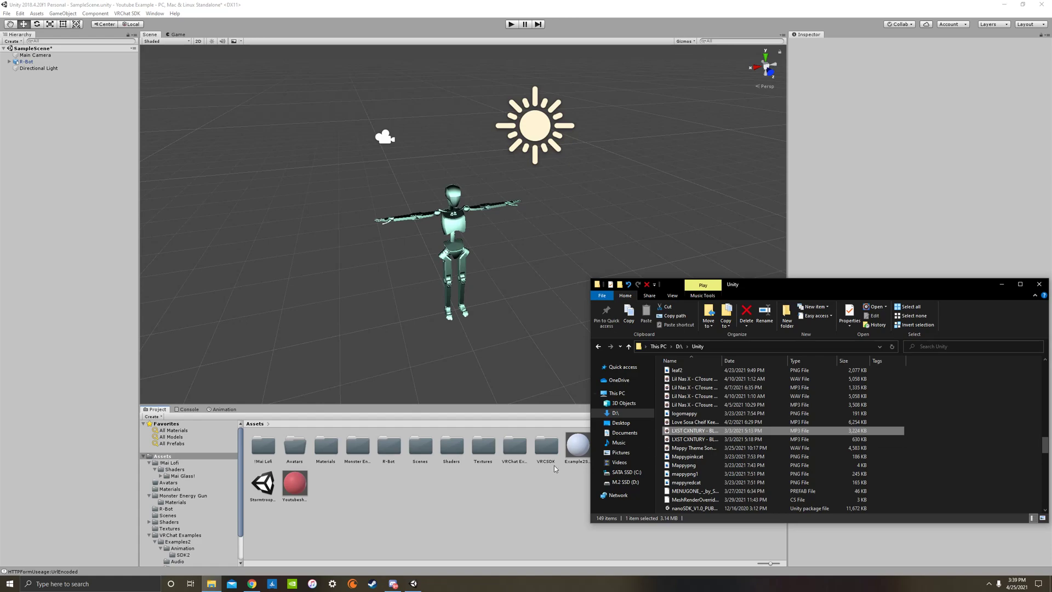
Step: Switch to the ytmp3.cc YouTube to Mp3 converter page in Chrome
left_click(251, 584)
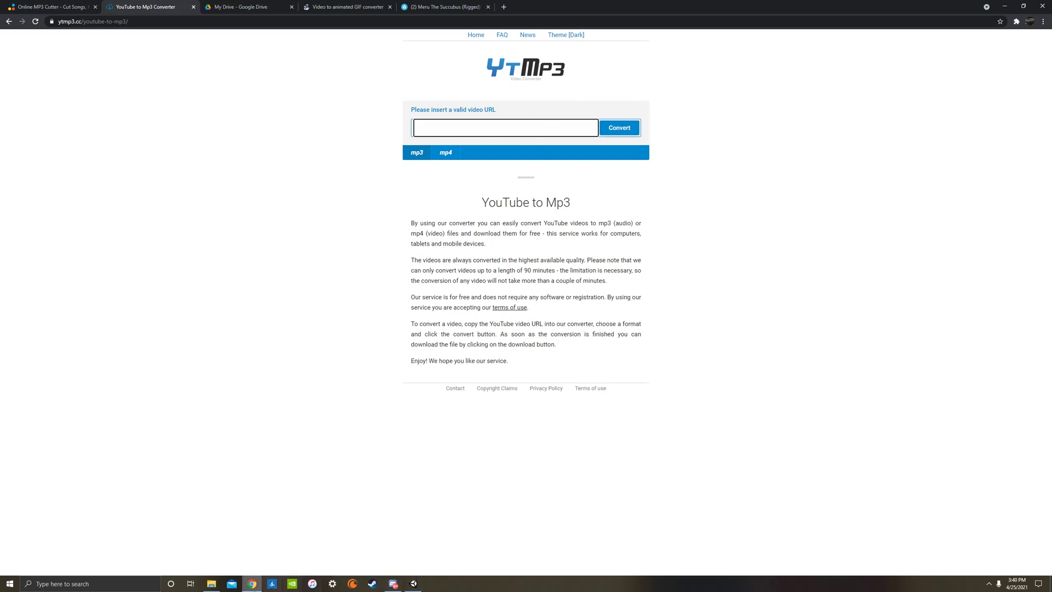
Step: Bring LXST CXNTURY - BLINDSPOT.mp3 from the song folder into Unity's Assets, then minimise Explorer
left_click(412, 583)
left_click(211, 583)
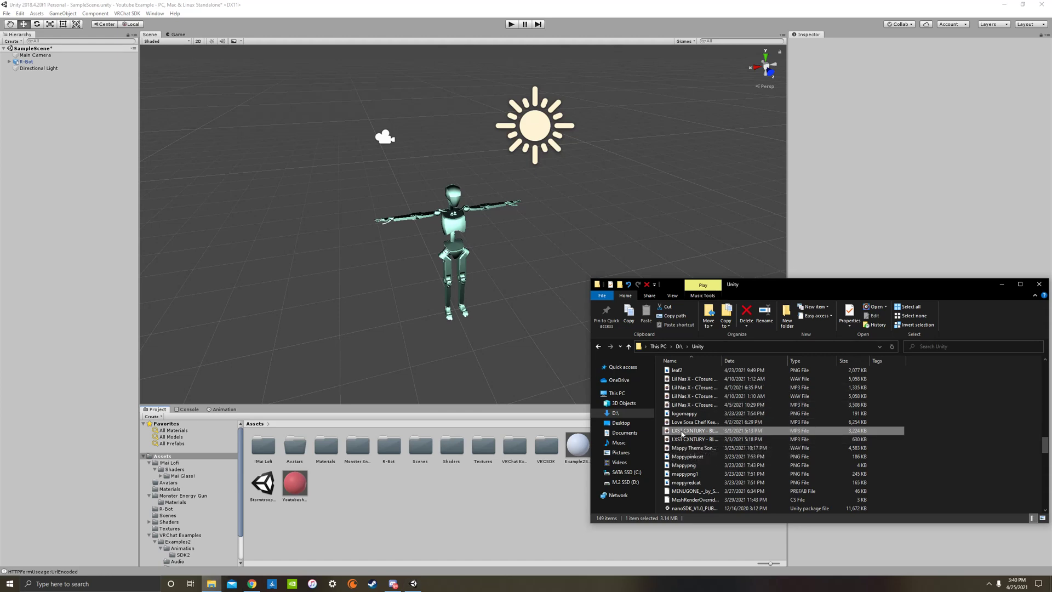
left_click(1002, 286)
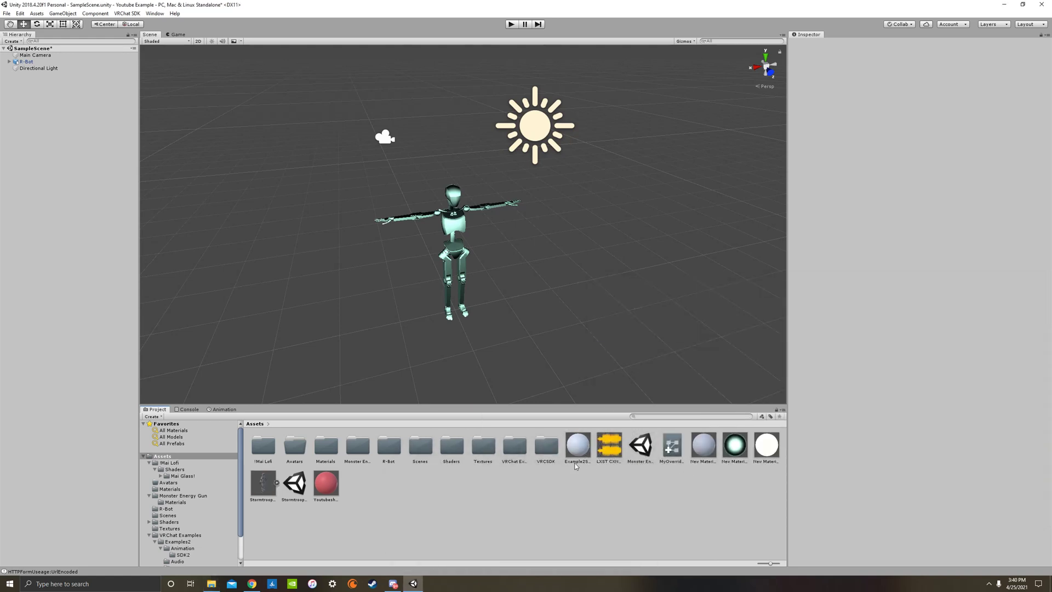
Step: Select the imported BLINDSPOT audio clip to preview its import settings
left_click(608, 451)
left_click(649, 484)
left_click(613, 441)
left_click(643, 524)
Step: Create an Audio Source object from the Hierarchy's Audio menu
right_click(61, 122)
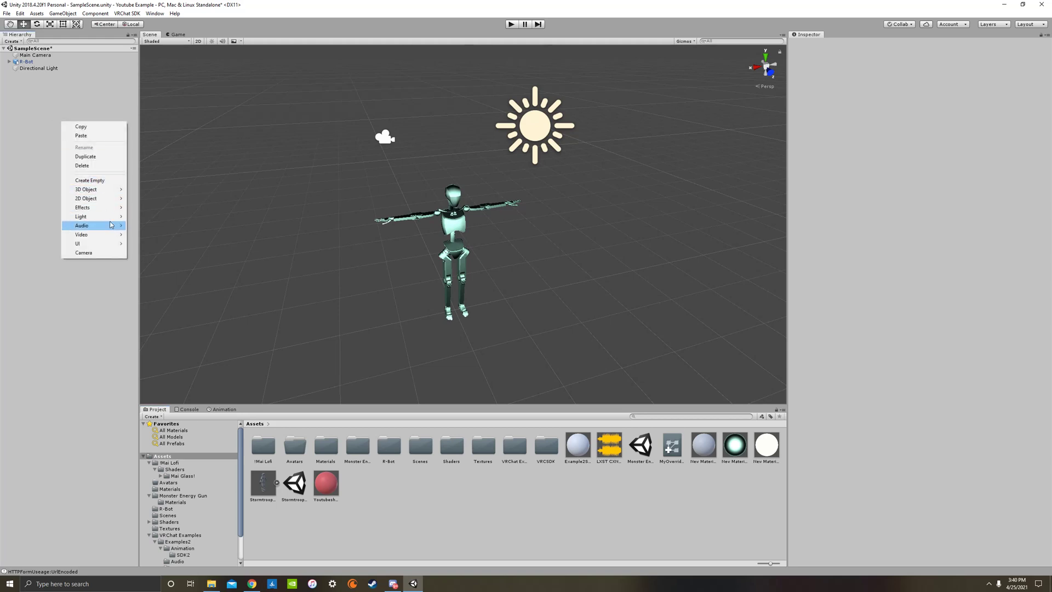
mouse_move(110, 224)
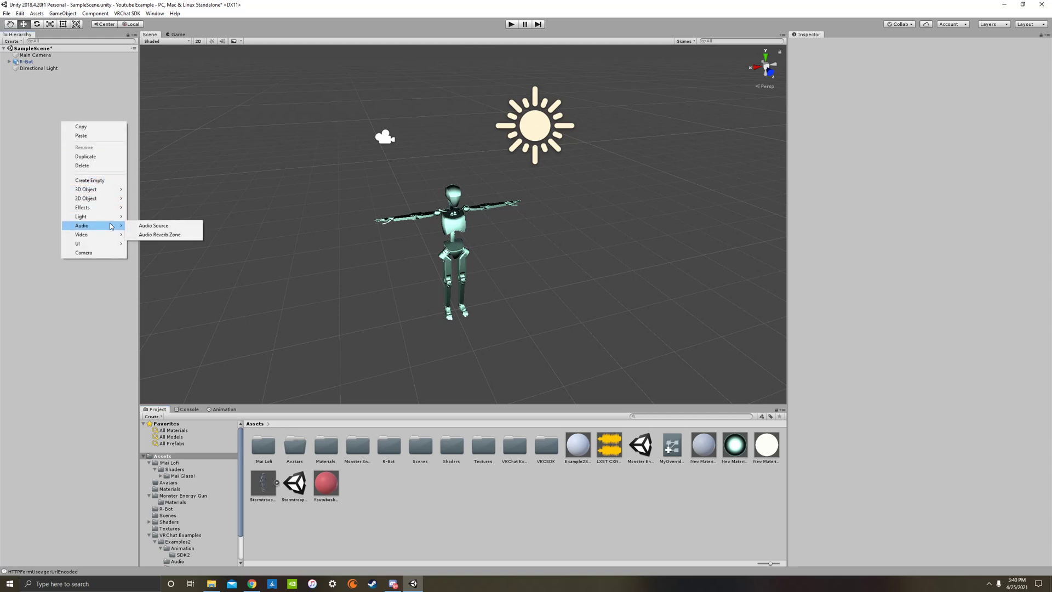
left_click(149, 227)
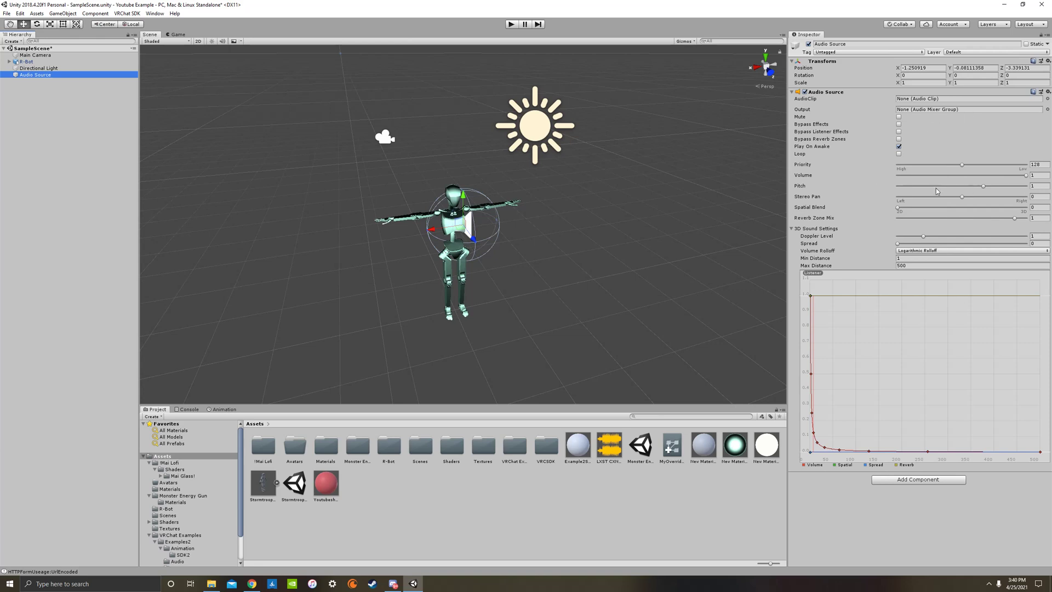
Step: Set AudioClip to LXST CXNTURY - BLINDSPOT, tick all three Bypass options, and set Priority 0
left_click_drag(615, 445, 927, 101)
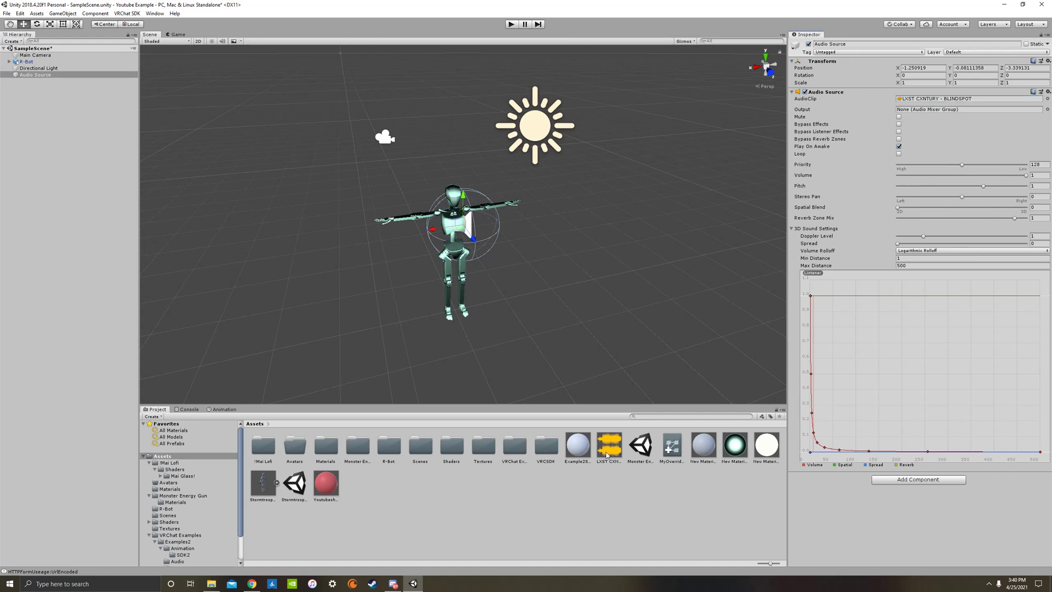
left_click(899, 125)
left_click(899, 132)
left_click(899, 139)
left_click_drag(959, 164, 874, 167)
Step: Set Volume Rolloff to Linear Rolloff and Max Distance to 20
left_click(917, 251)
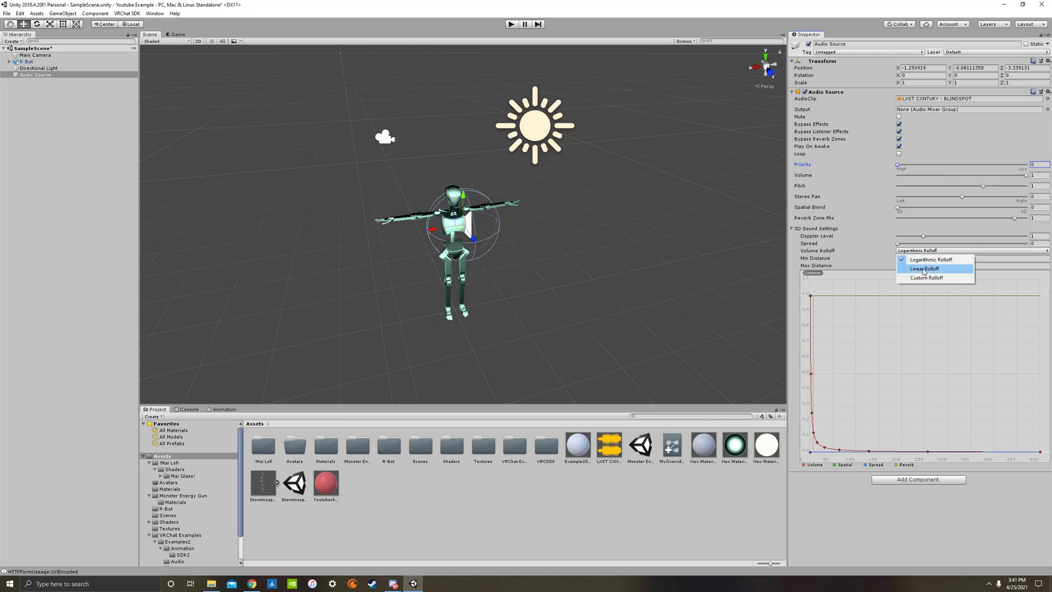
left_click(916, 261)
scroll(584, 271, "down", 5)
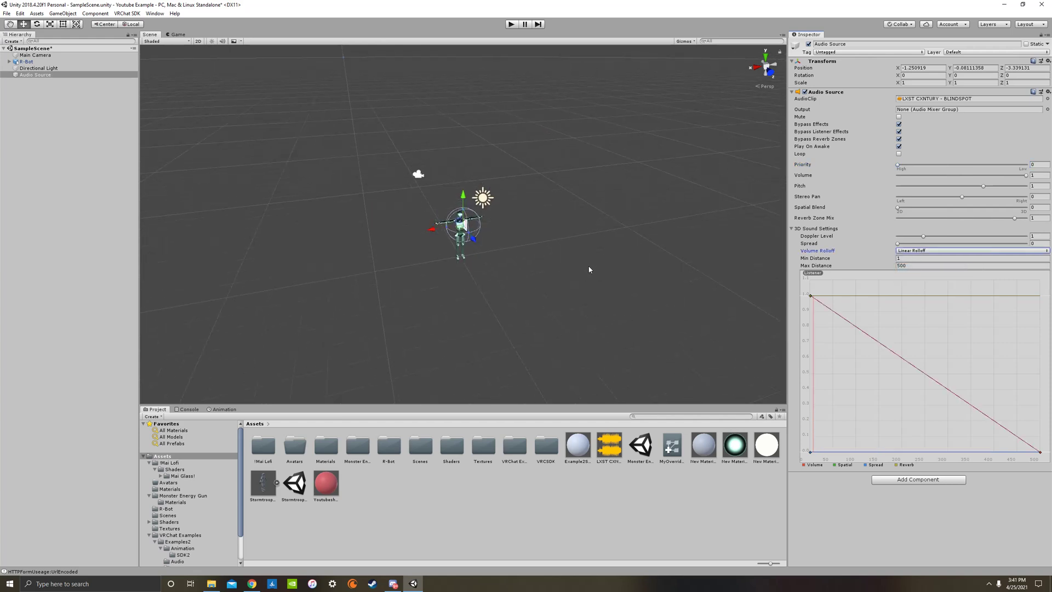
left_click(917, 266)
type("20")
Step: Set the audio source's Min Distance to 10
scroll(491, 306, "down", 3)
scroll(494, 283, "up", 2)
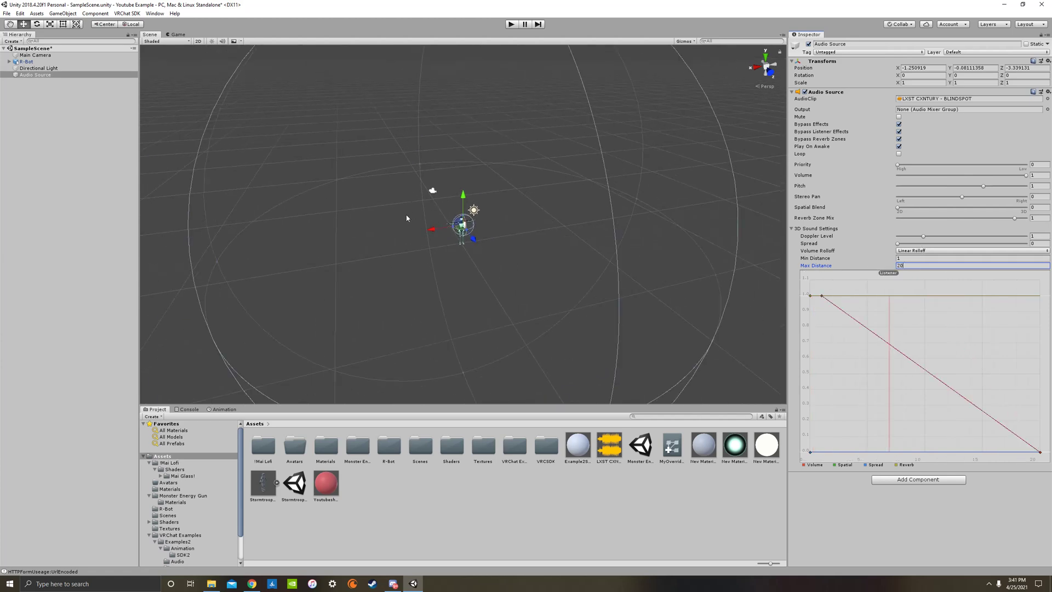
scroll(695, 255, "up", 1)
left_click(912, 261)
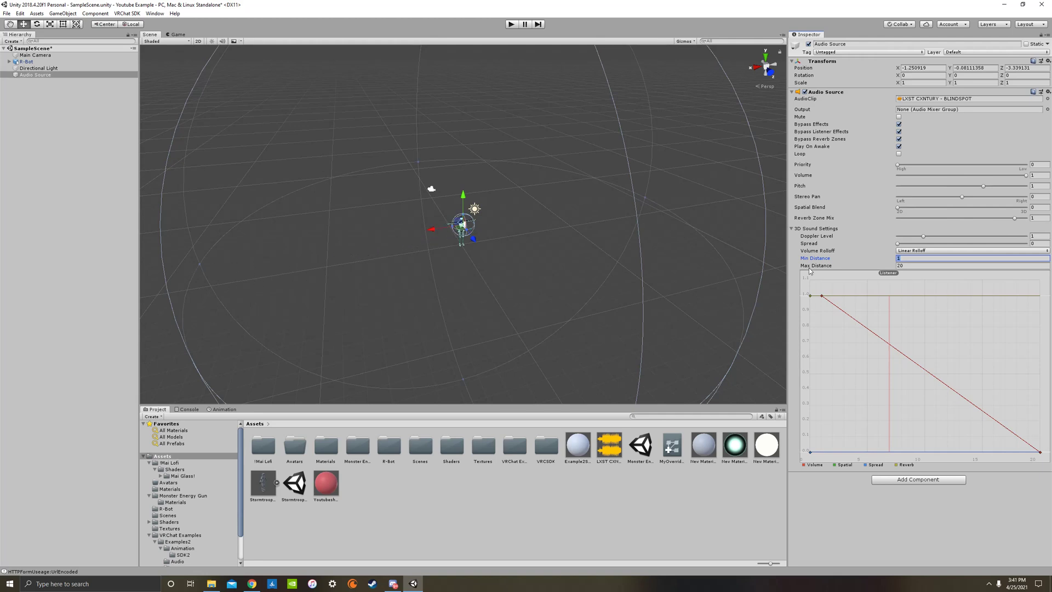
type("0")
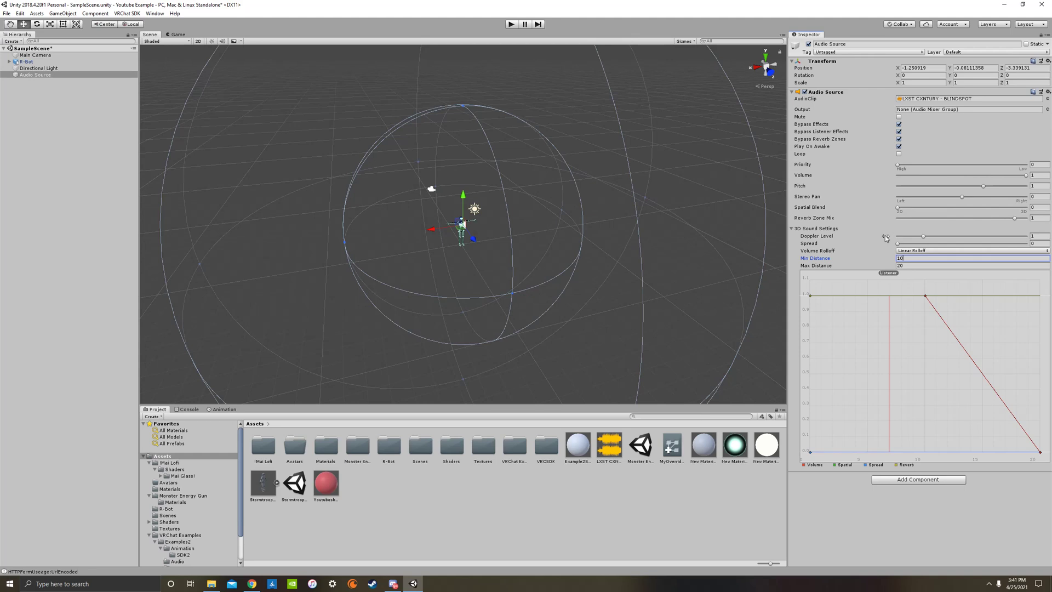
key("BackSpace")
key("BackSpace")
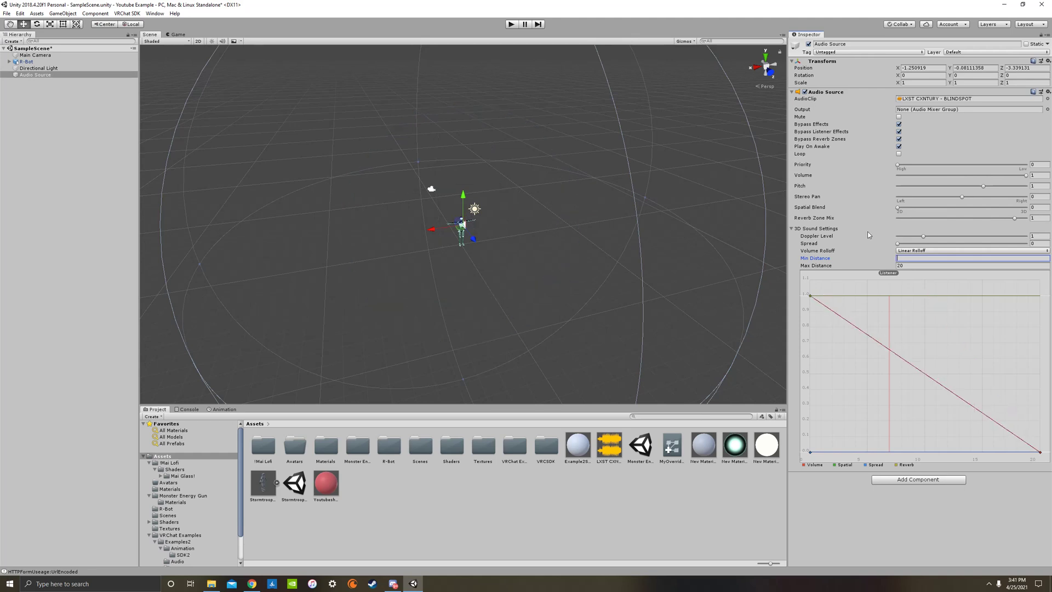
type("15")
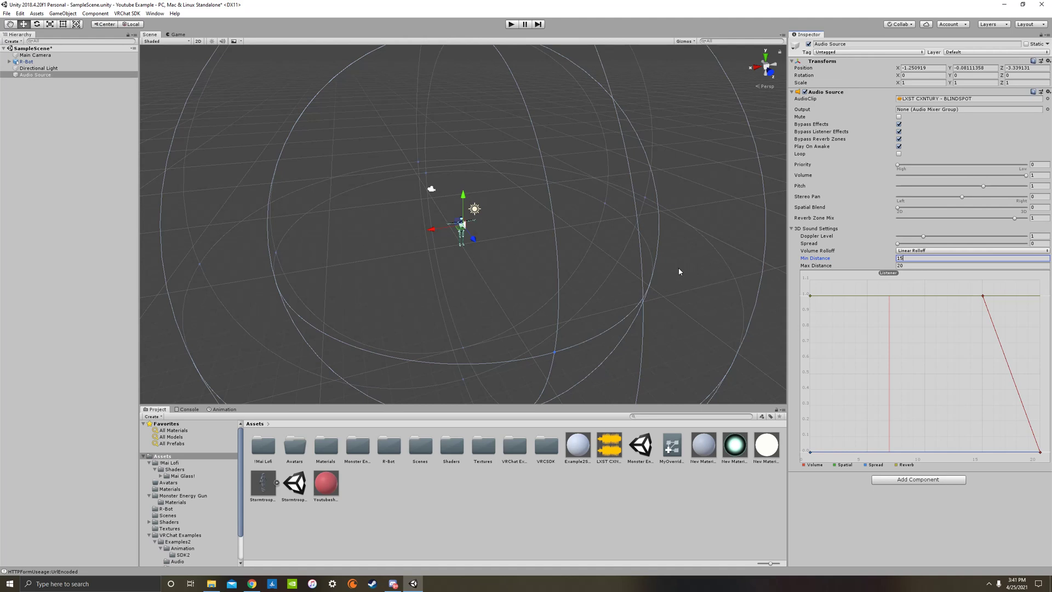
key("BackSpace")
type("0")
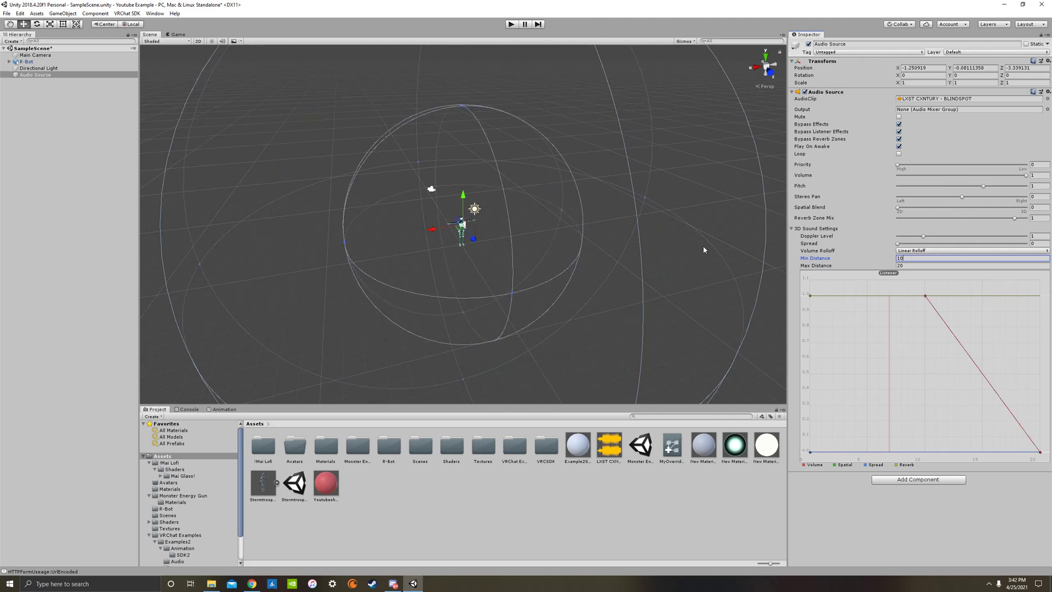
Step: Append '(blindspot)' to the Audio Source's name, making it 'Audio Source (blindspot)'
scroll(536, 202, "down", 2)
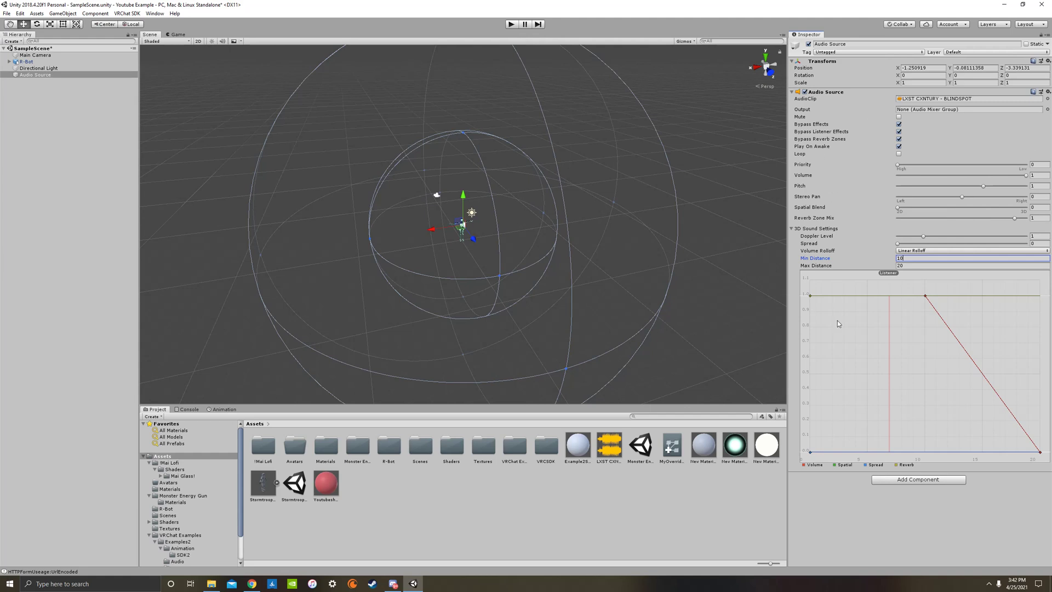
left_click(47, 87)
left_click(43, 75)
right_click(50, 74)
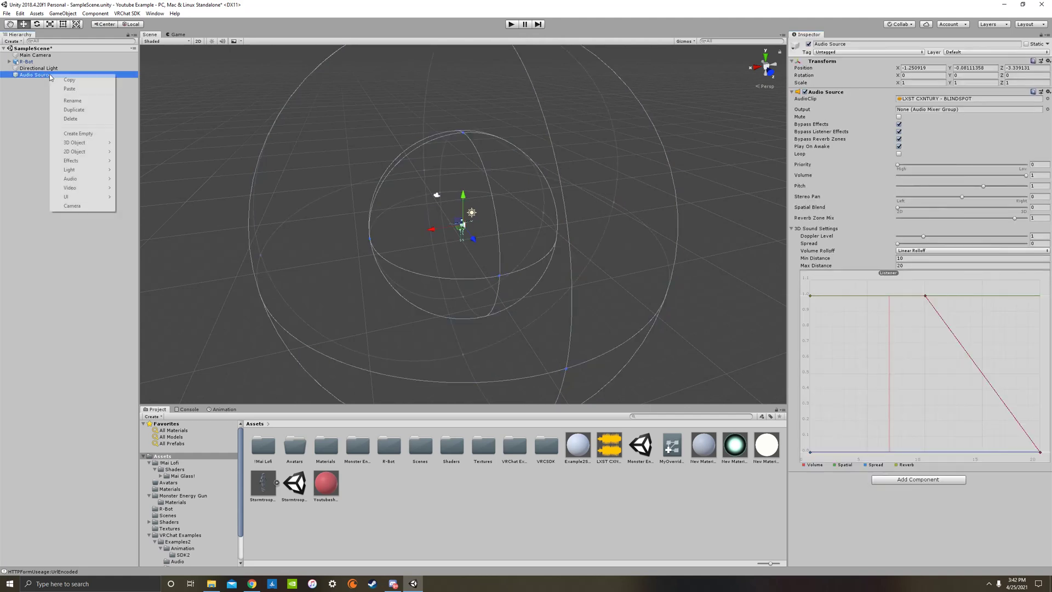
left_click(72, 100)
type("(blinds")
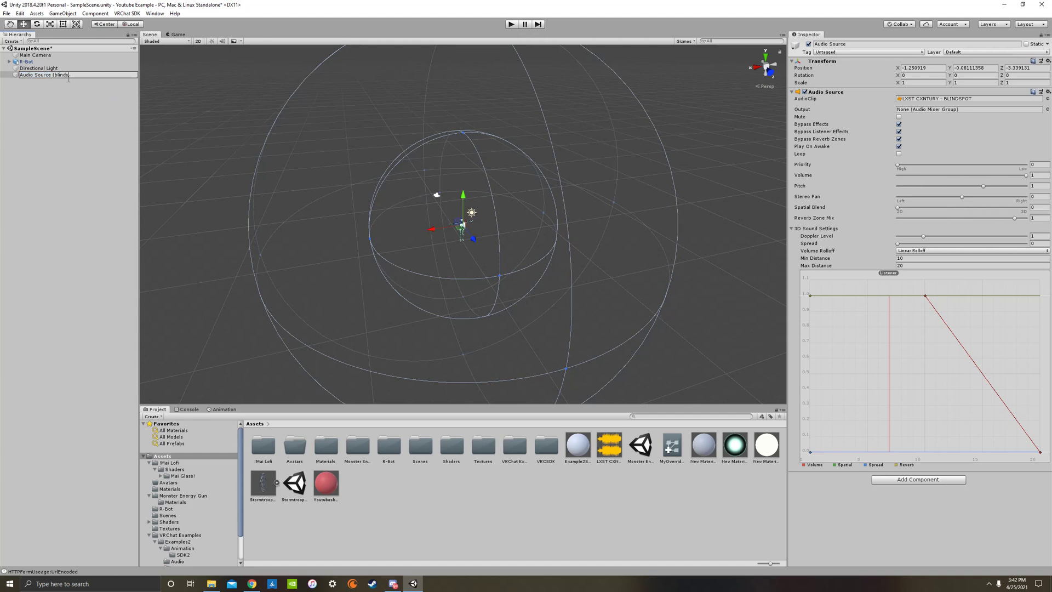
type("pot)")
key("Return")
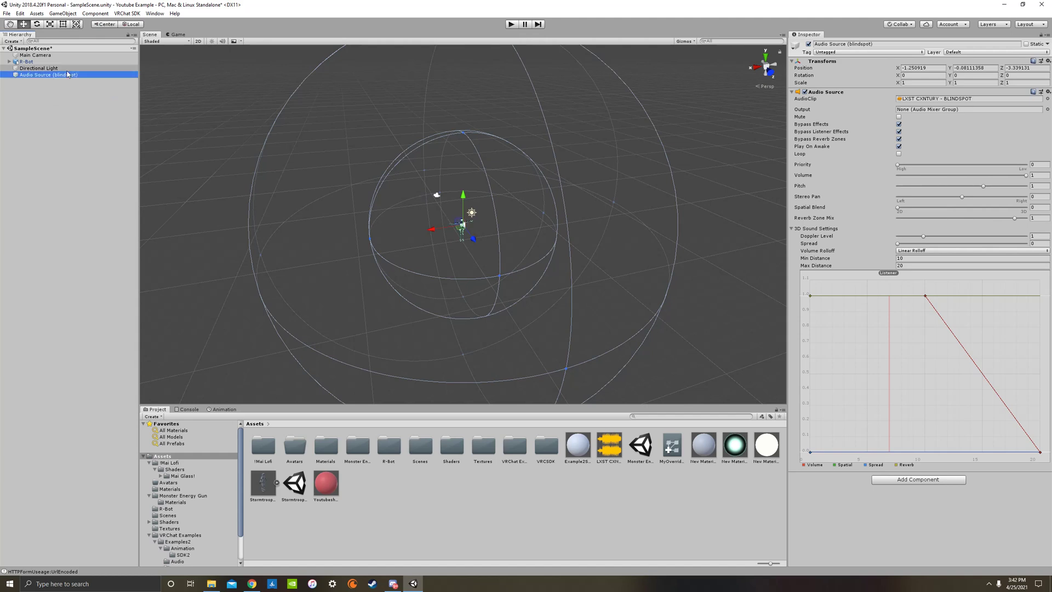
left_click(52, 75, "ctrl")
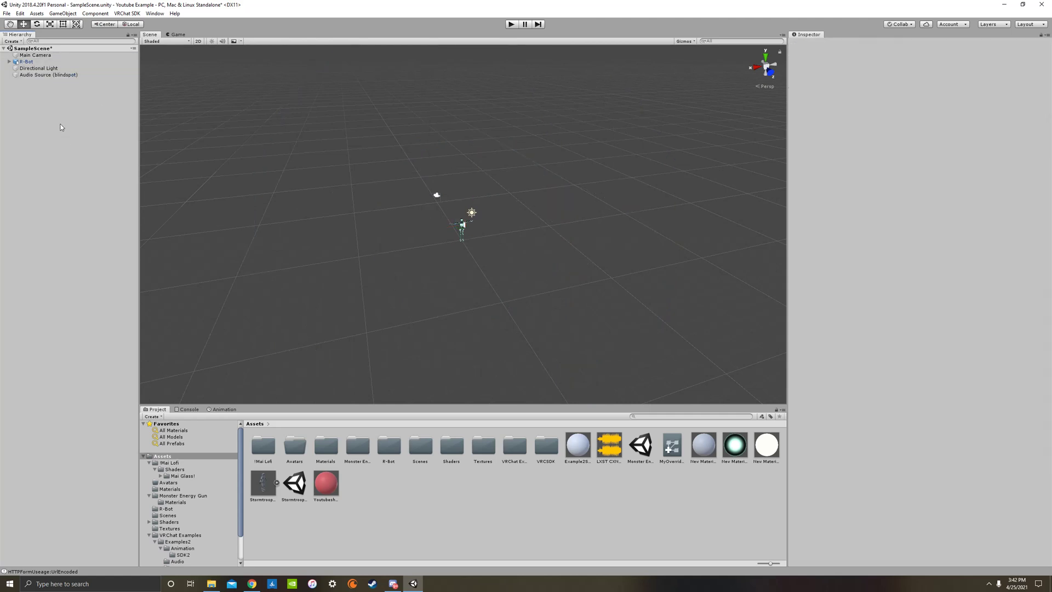
left_click(52, 110)
Step: Create an empty GameObject and drag Audio Source (blindspot) onto it as a child
right_click(51, 110)
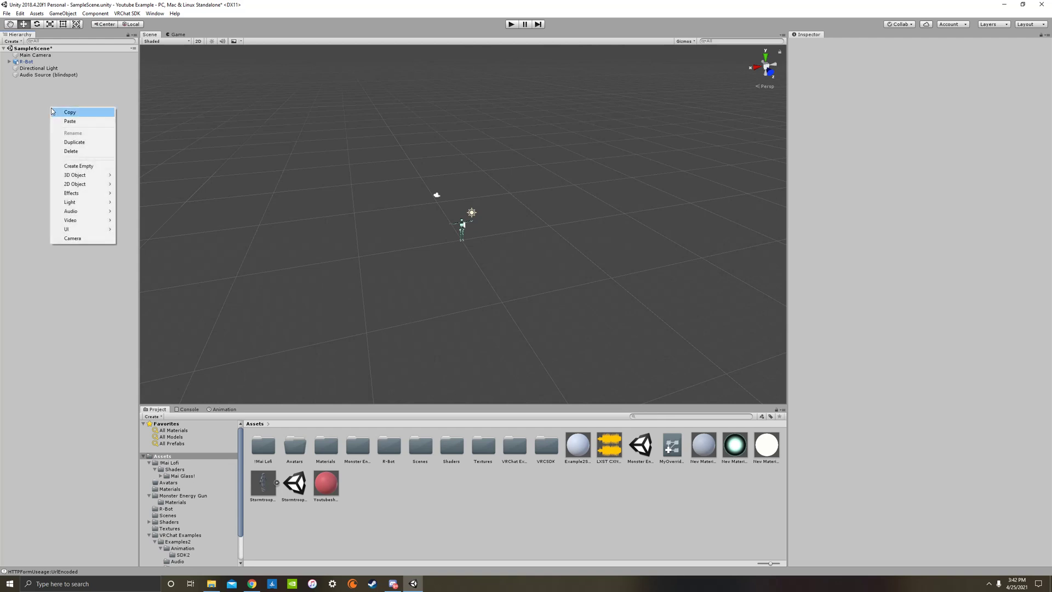
left_click(94, 166)
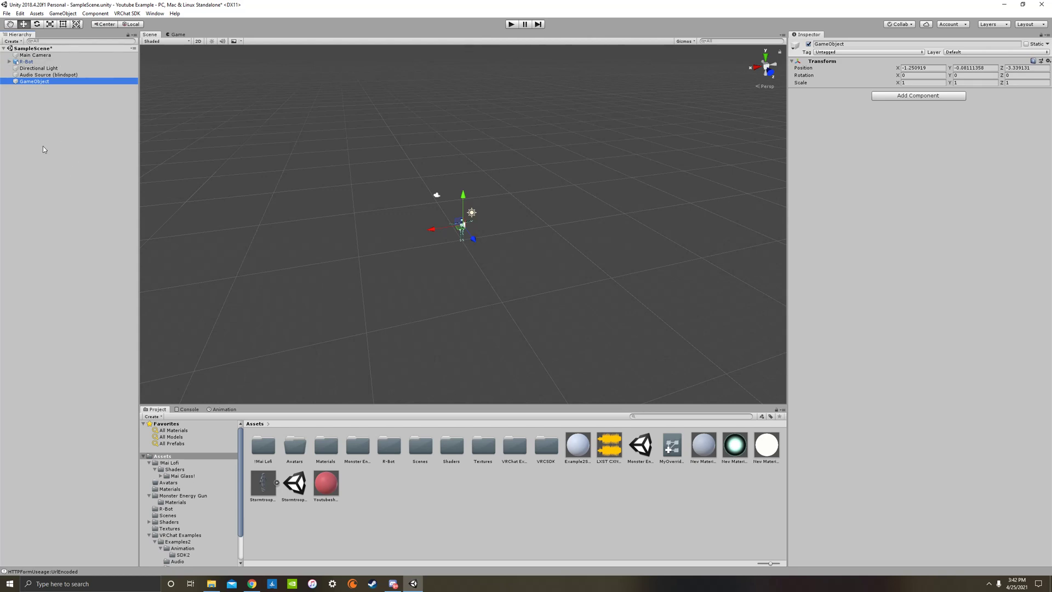
left_click(48, 75)
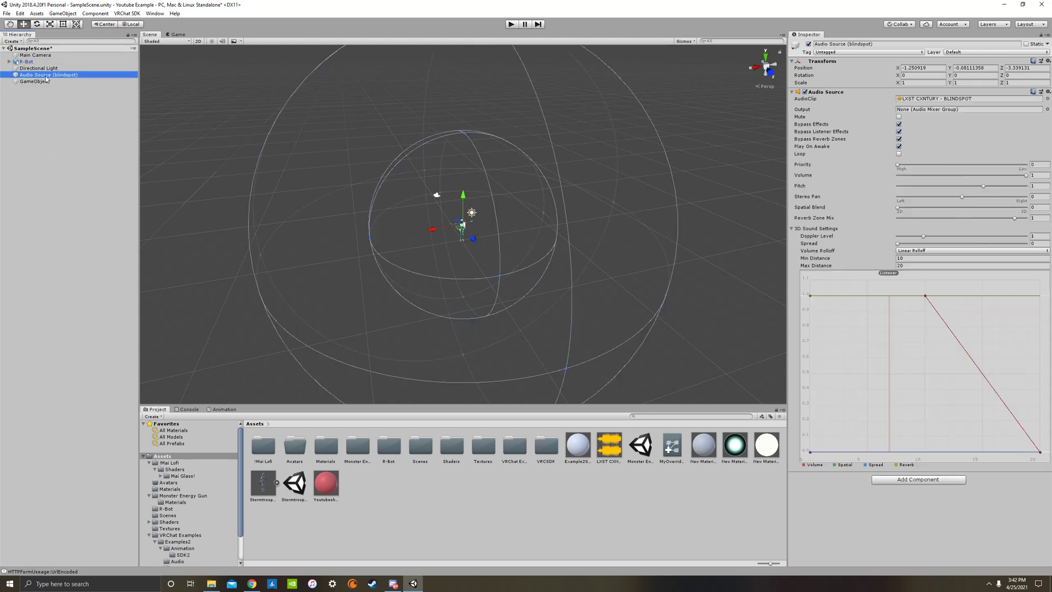
left_click(61, 113)
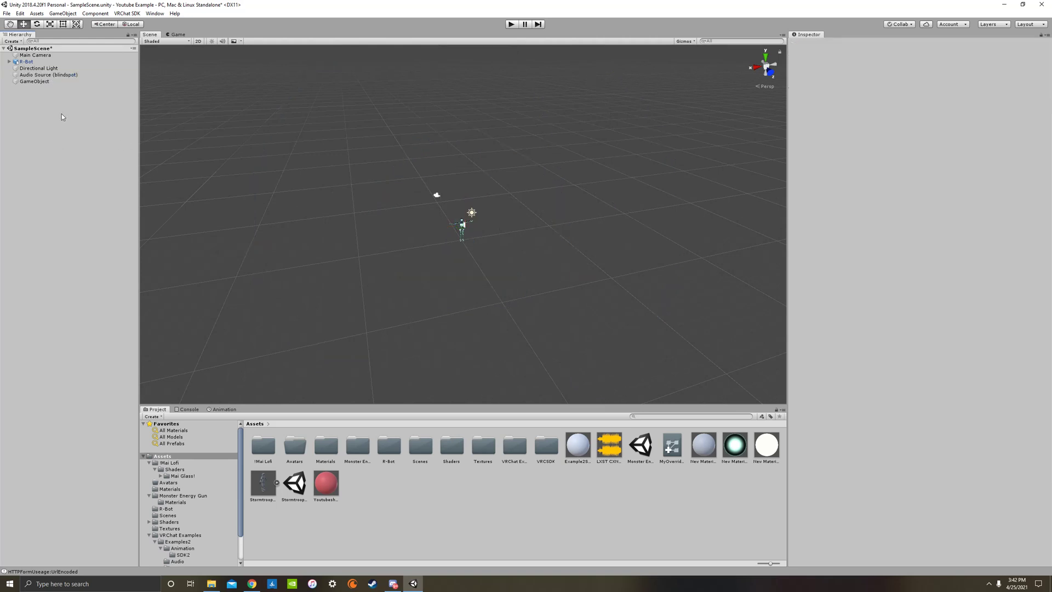
left_click(81, 76)
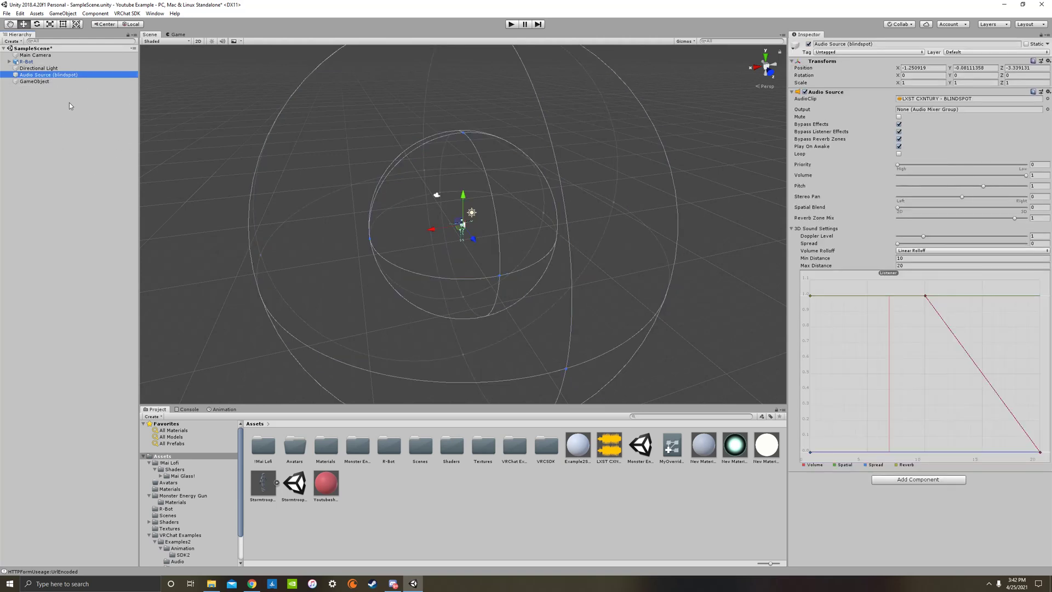
left_click(44, 98)
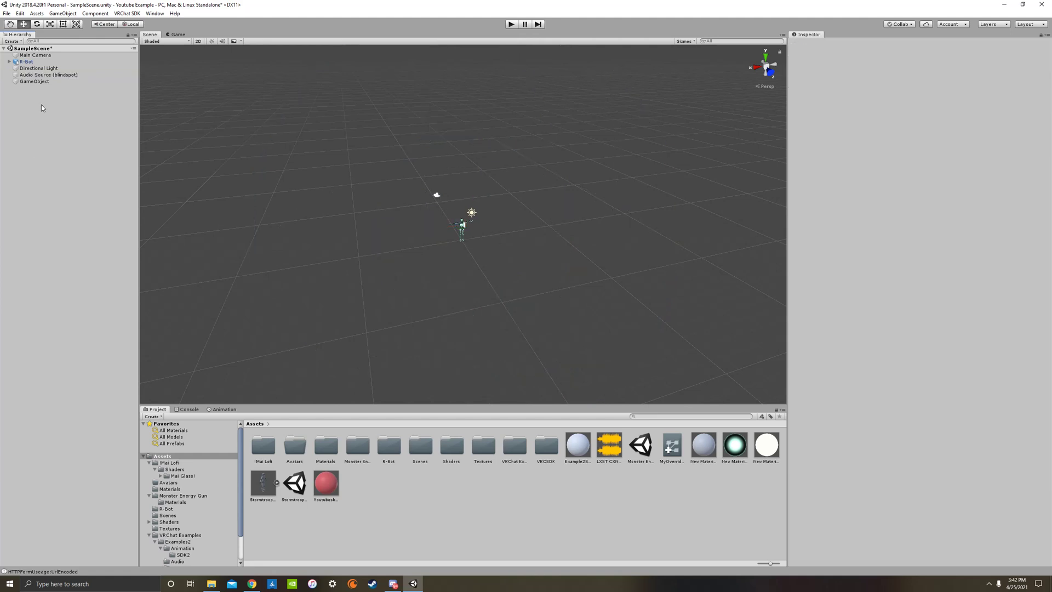
left_click(42, 76)
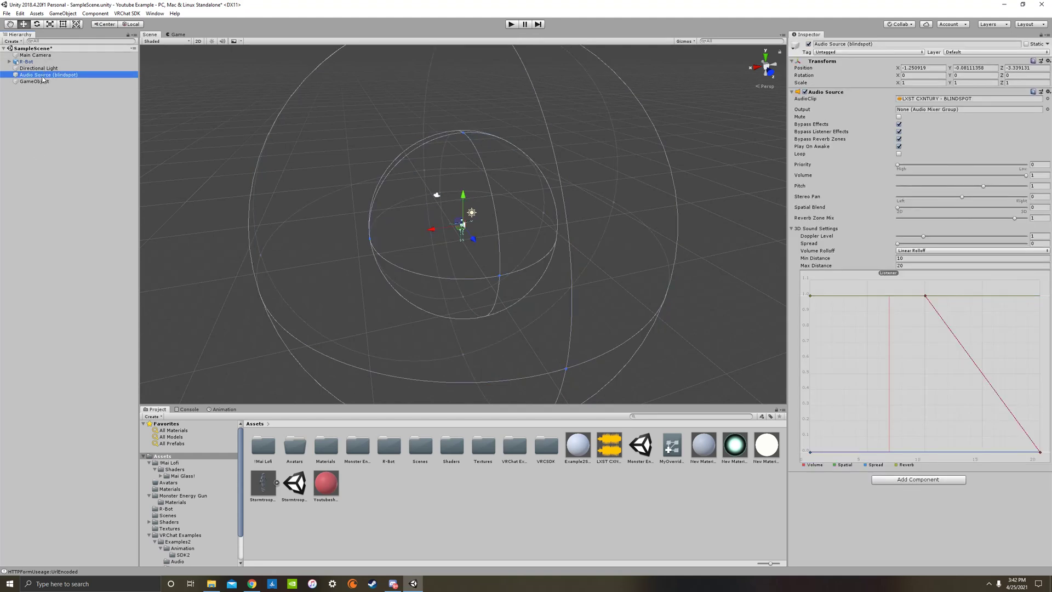
left_click_drag(43, 78, 43, 83)
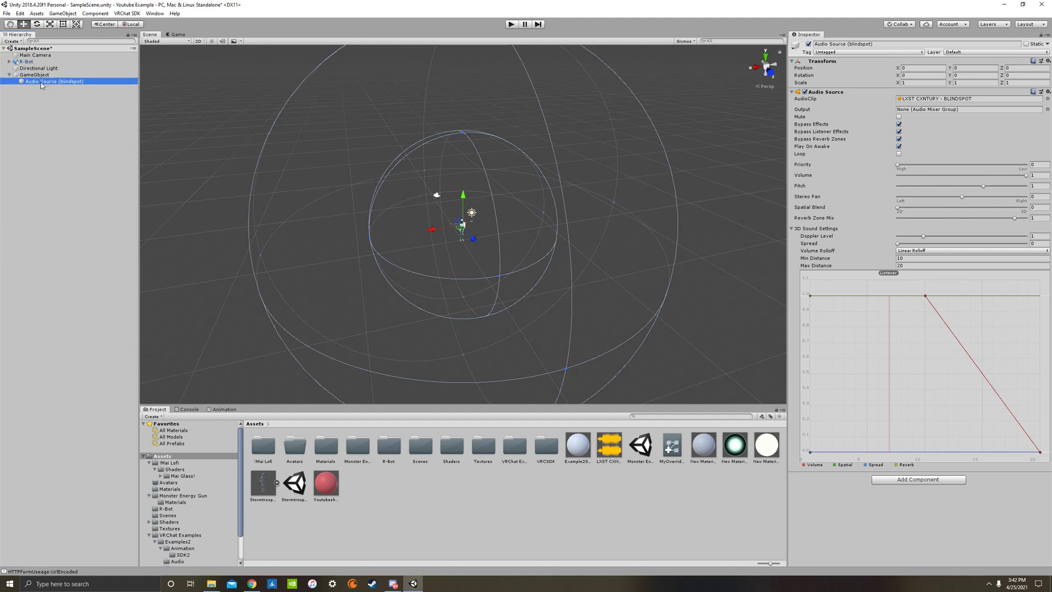
left_click(10, 75)
left_click(10, 75)
Step: Expand R-Bot's free3dmodel_skeleton and hips bones in the Hierarchy
left_click(28, 62)
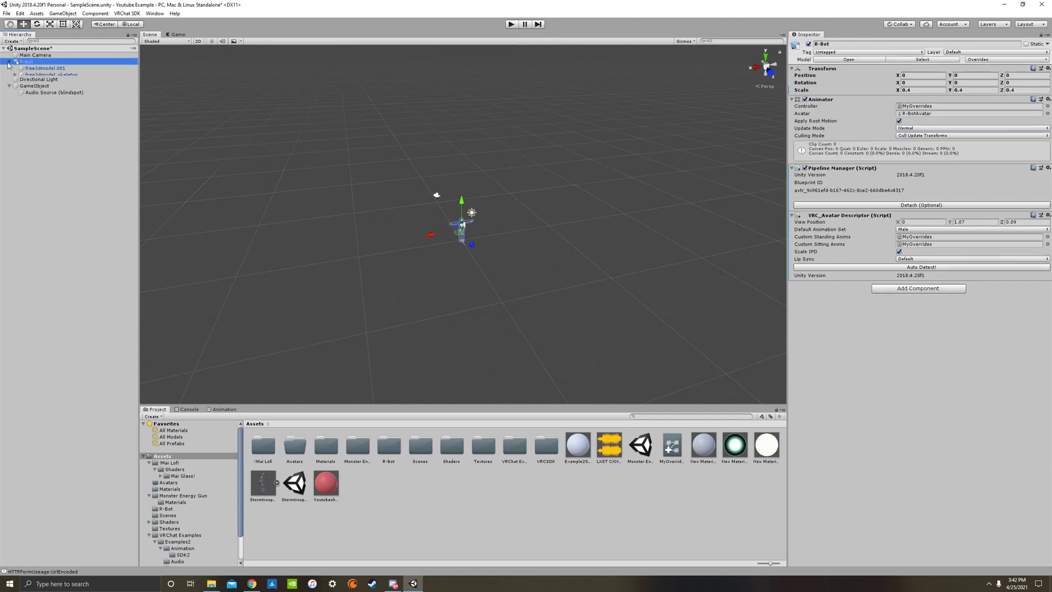
left_click(37, 94)
left_click(44, 88)
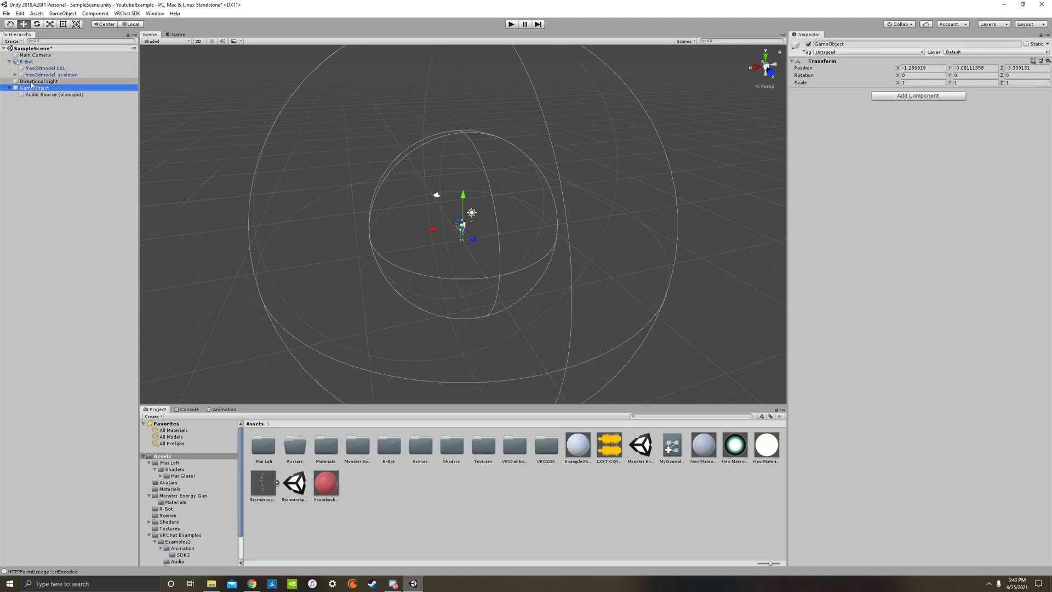
left_click(15, 75)
left_click(21, 81)
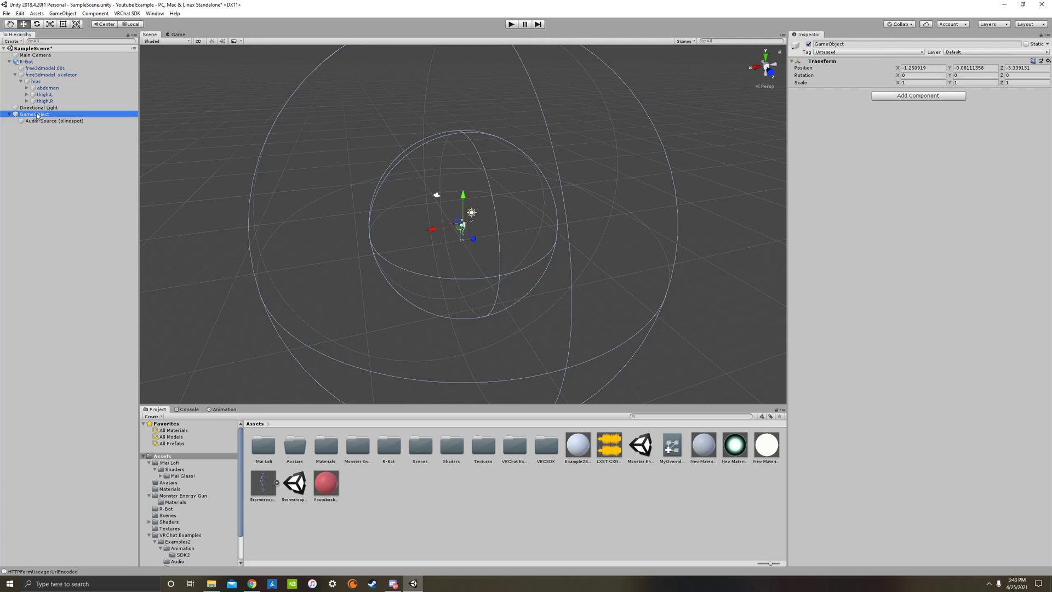
Step: Parent GameObject under the hips bone, where its scale shows 0.025
left_click_drag(36, 115, 36, 81)
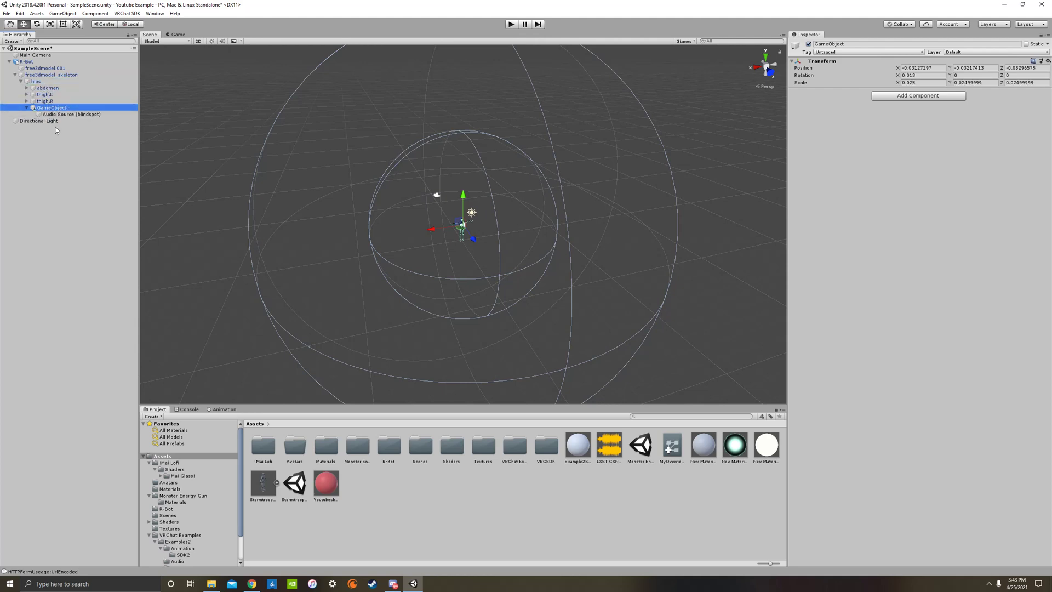
left_click(56, 140)
left_click(21, 82)
left_click(21, 82)
left_click(57, 108)
left_click(65, 156)
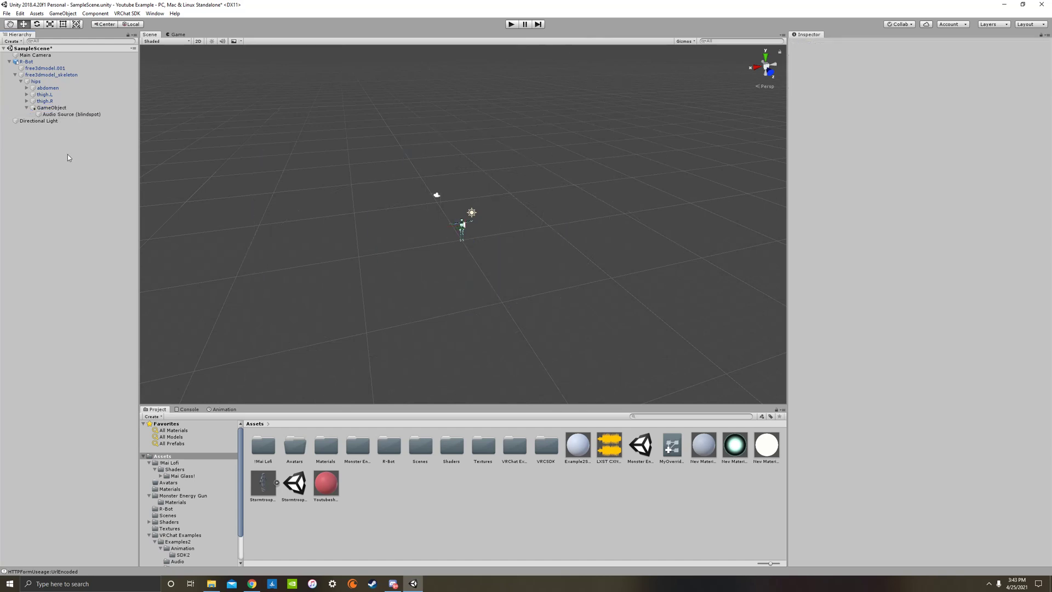
left_click(58, 109)
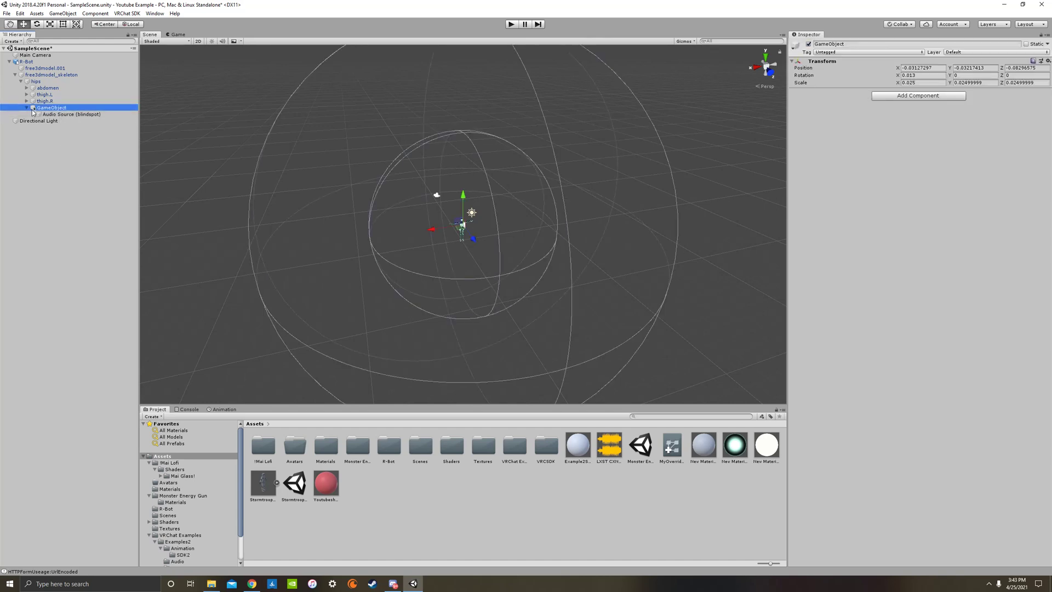
Step: Untick GameObject's active checkbox in the Inspector and collapse the R-Bot hierarchy
left_click(808, 44)
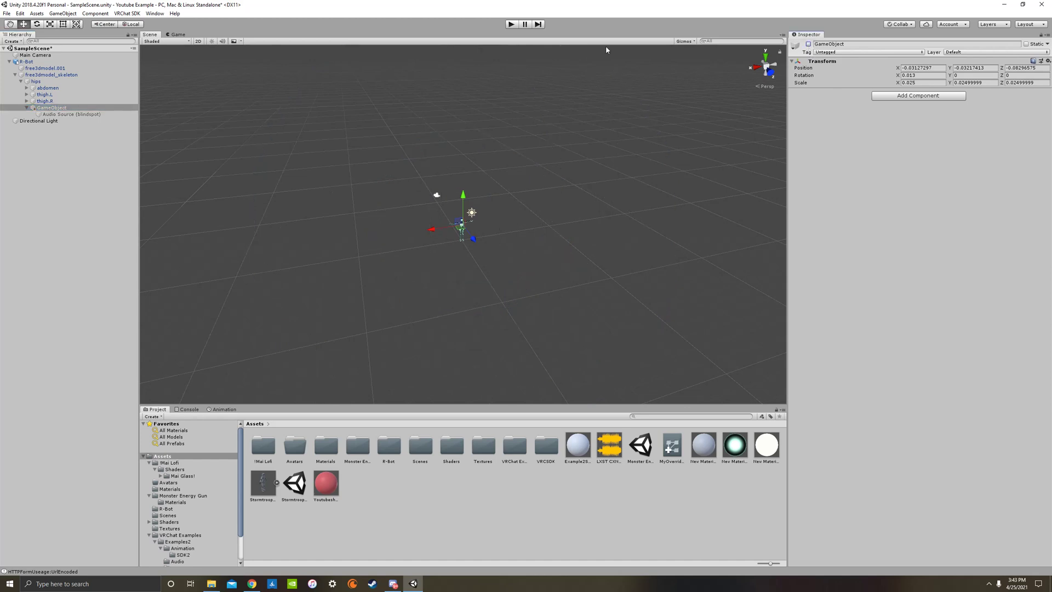
left_click(25, 107)
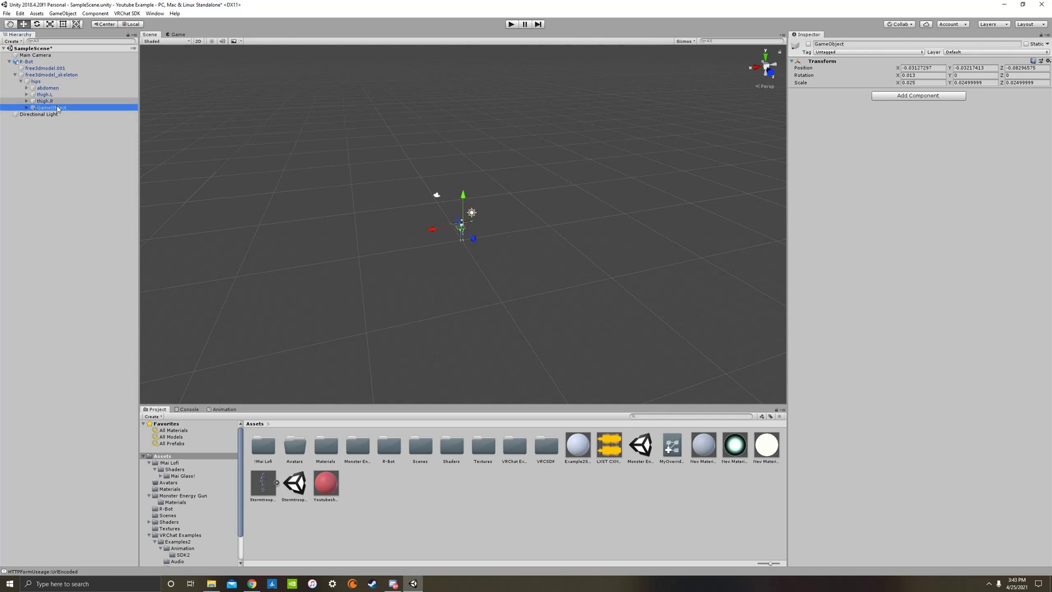
left_click(21, 81)
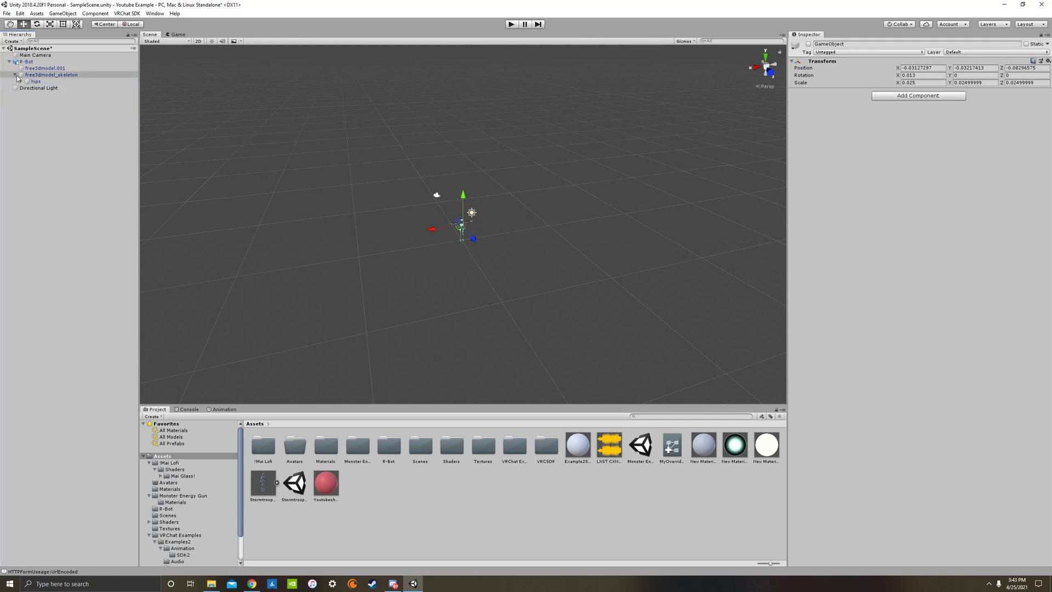
left_click(15, 75)
left_click(10, 62)
Step: Clear the hierarchy selection and bring up the Animation panel, showing no animatable object selected
left_click(65, 148)
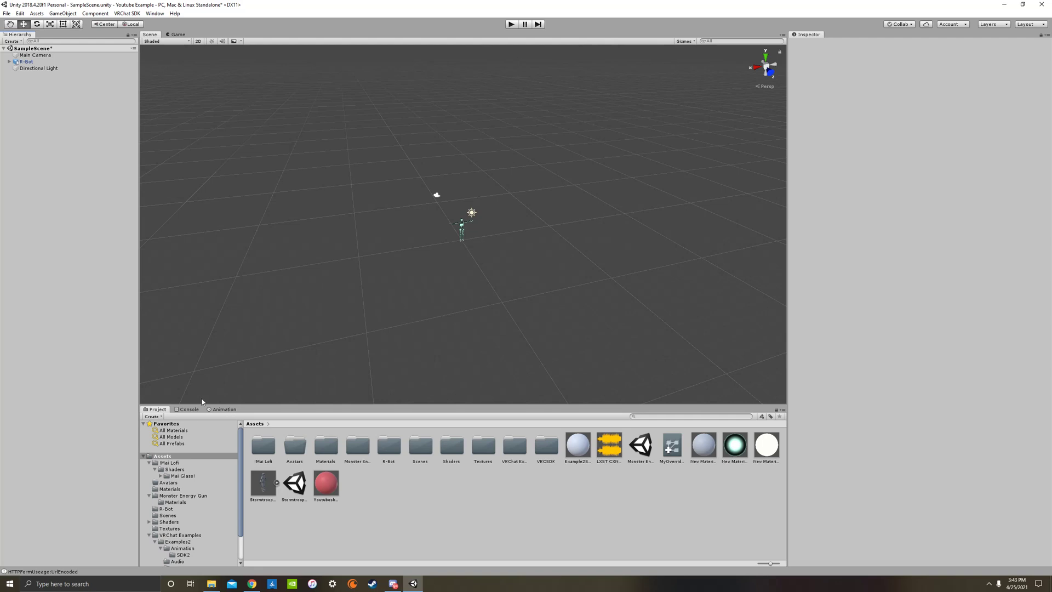
left_click(154, 13)
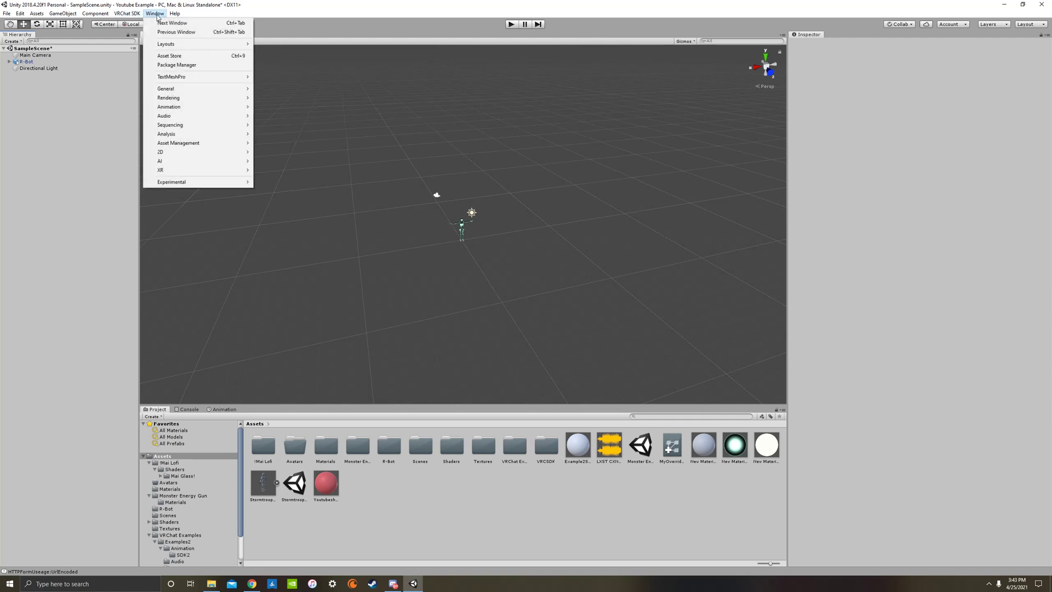
mouse_move(197, 119)
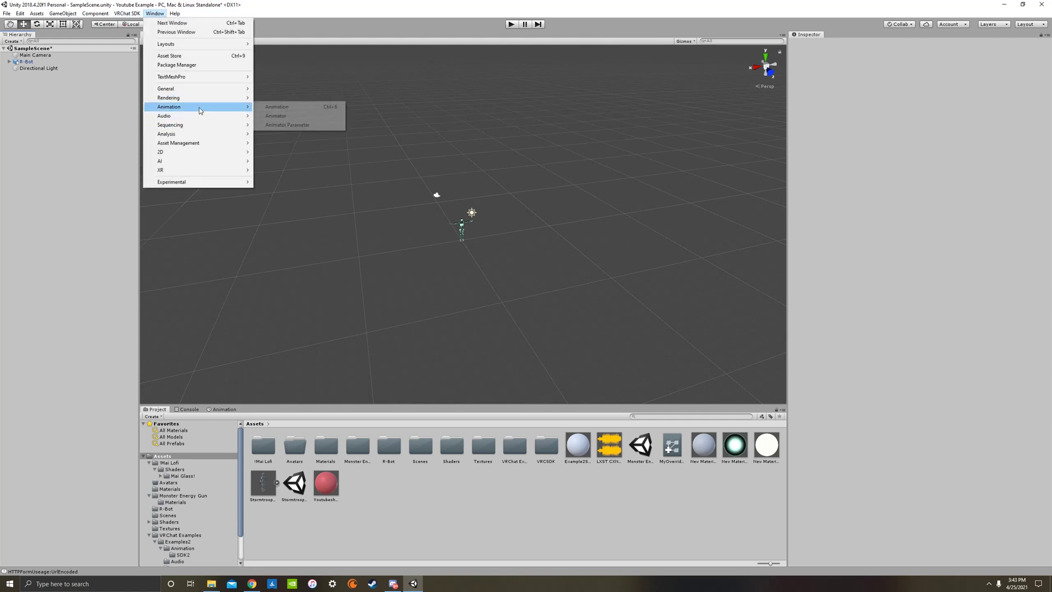
left_click(93, 314)
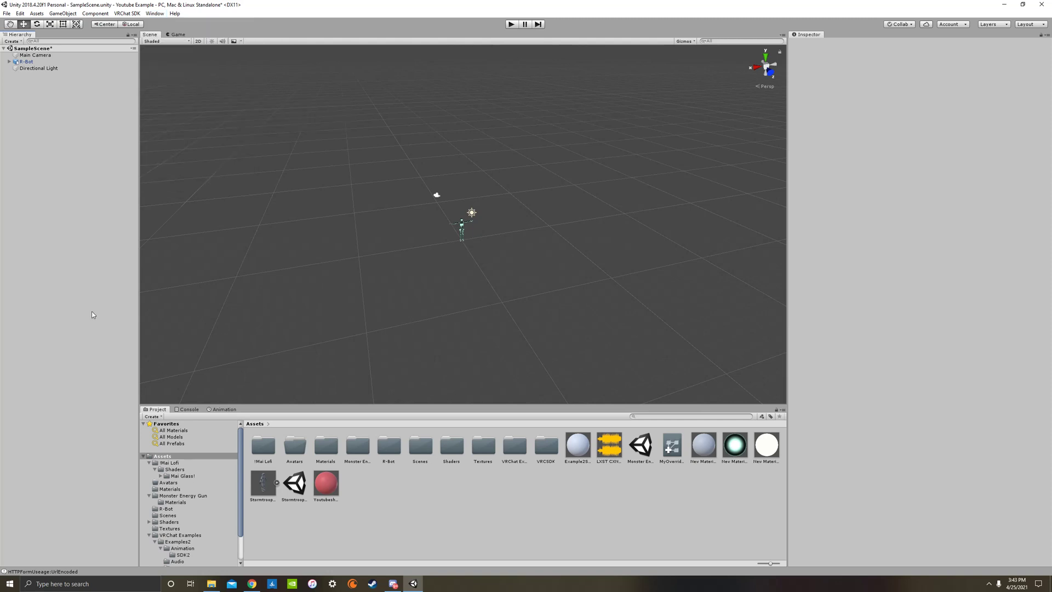
left_click(225, 410)
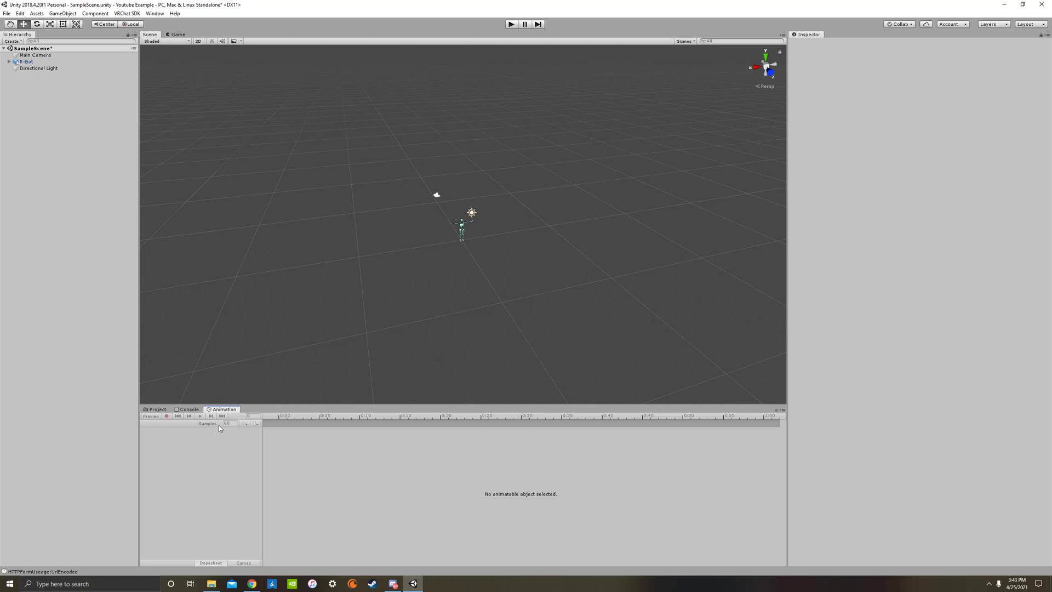
Step: Select the R-Bot avatar, view its IDLE clip in the Animation timeline, and open the clip dropdown
left_click(157, 409)
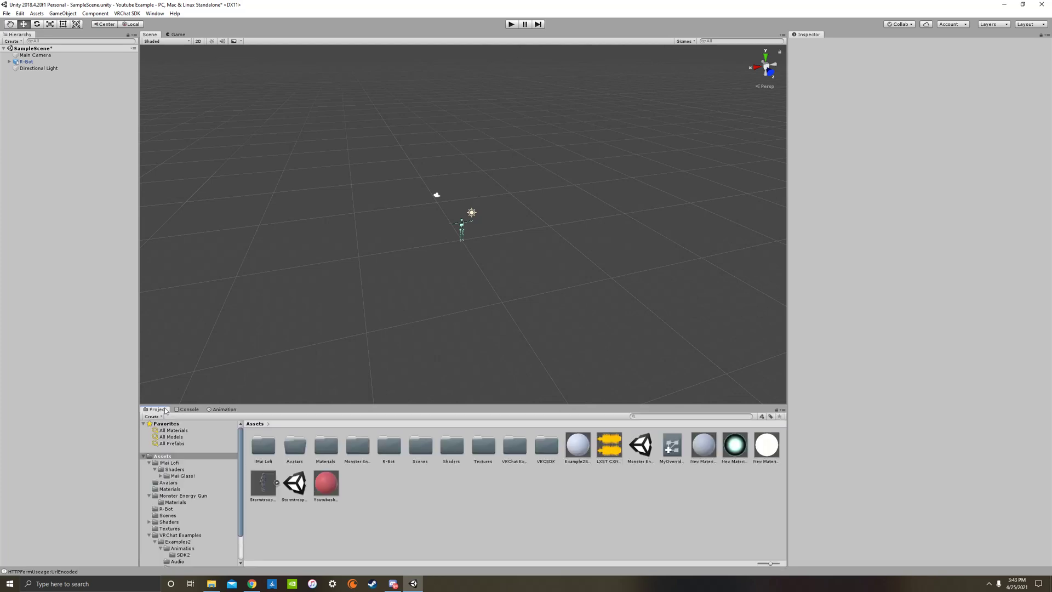
left_click(31, 62)
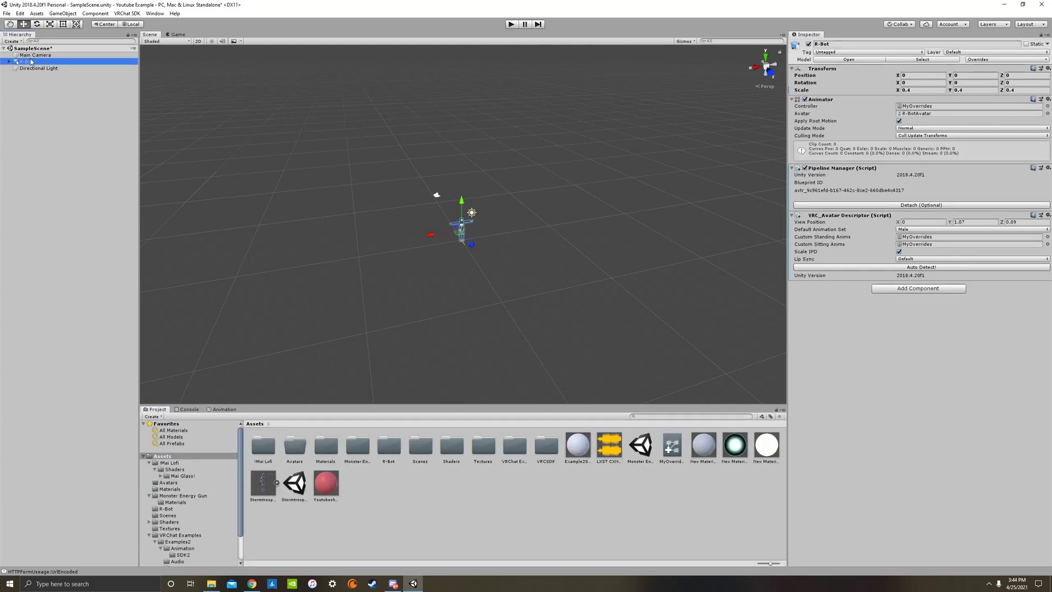
left_click(222, 410)
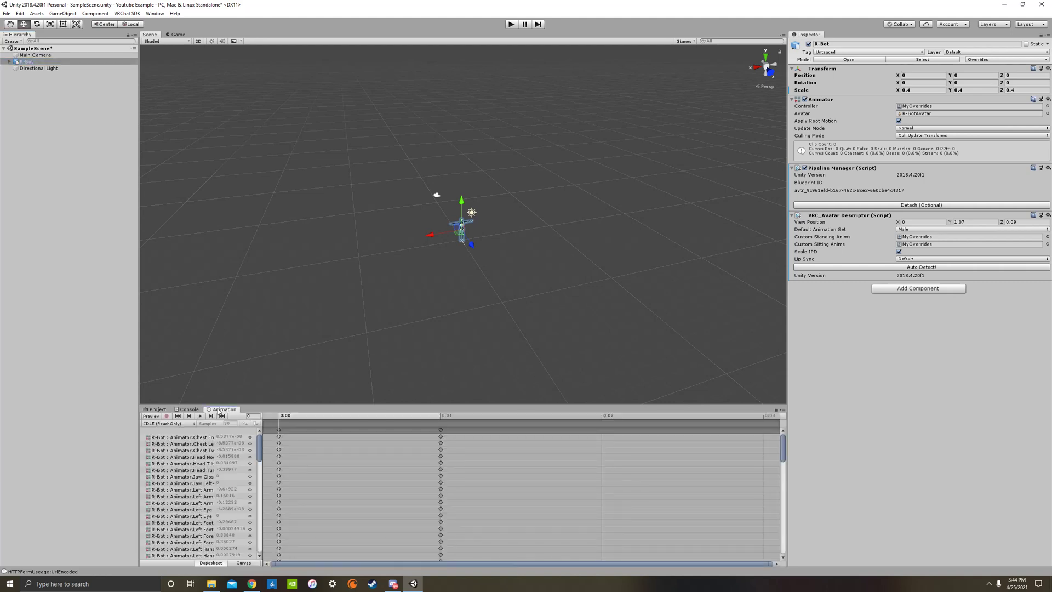
scroll(470, 272, "up", 10)
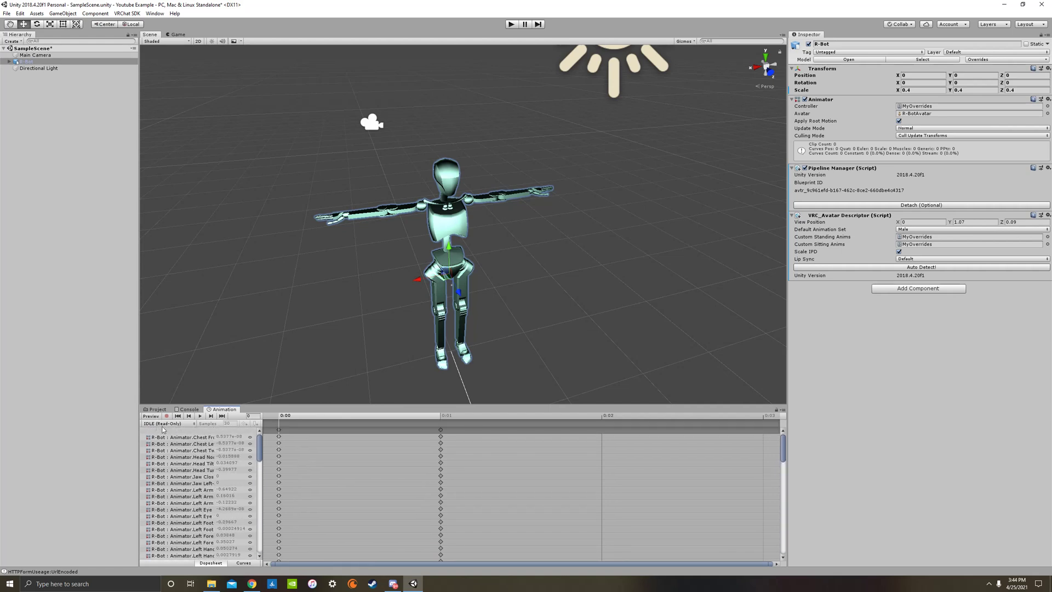
scroll(449, 285, "down", 1)
middle_click_drag(349, 465, 367, 569)
scroll(320, 526, "up", 2)
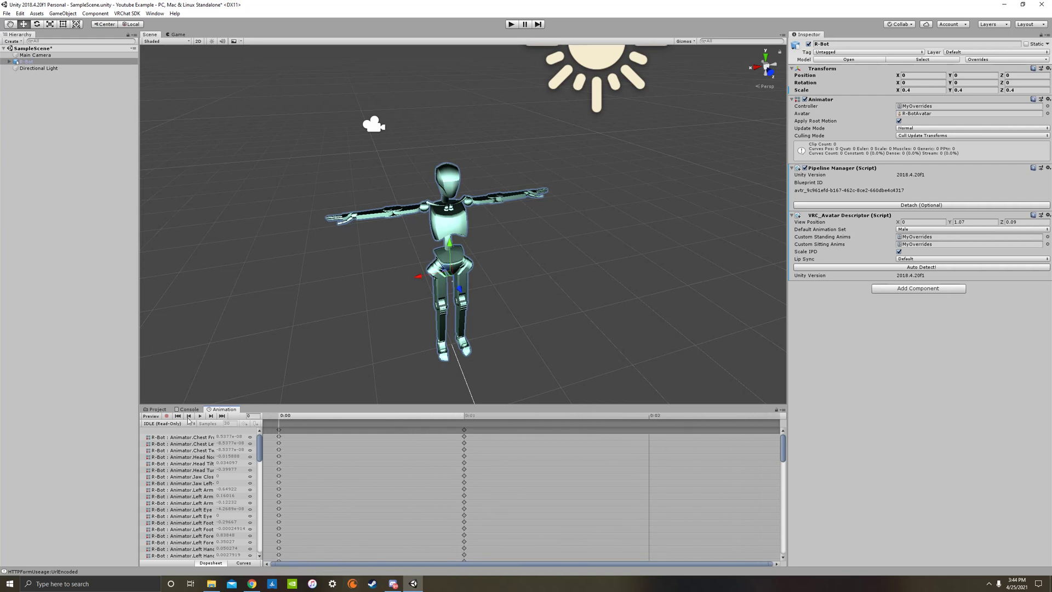
left_click(164, 423)
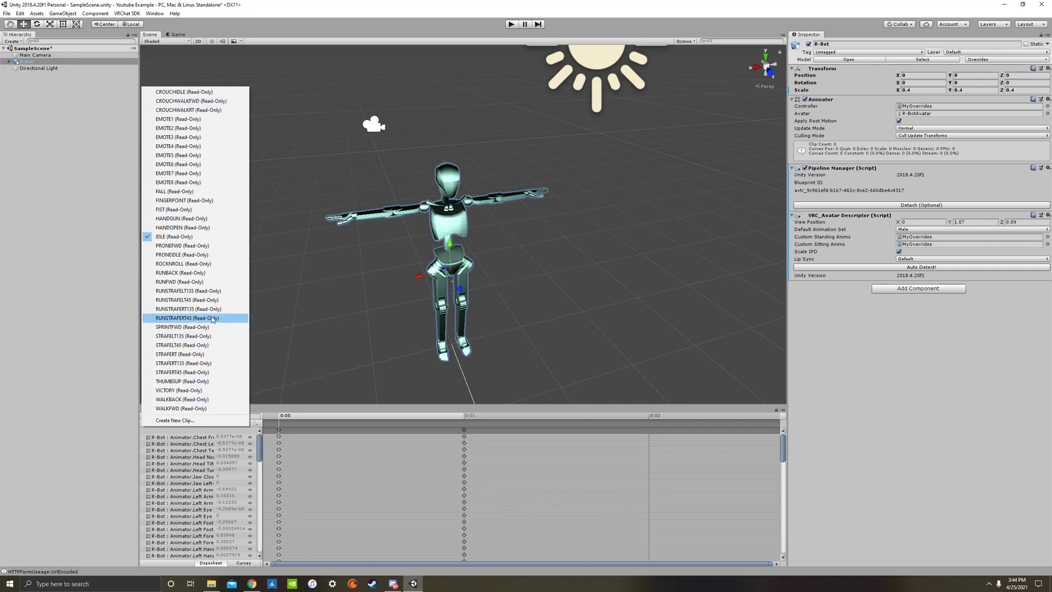
Step: Create a new animation clip named BlindspotToggle, saved in the Assets folder
left_click(187, 421)
key("BackSpace")
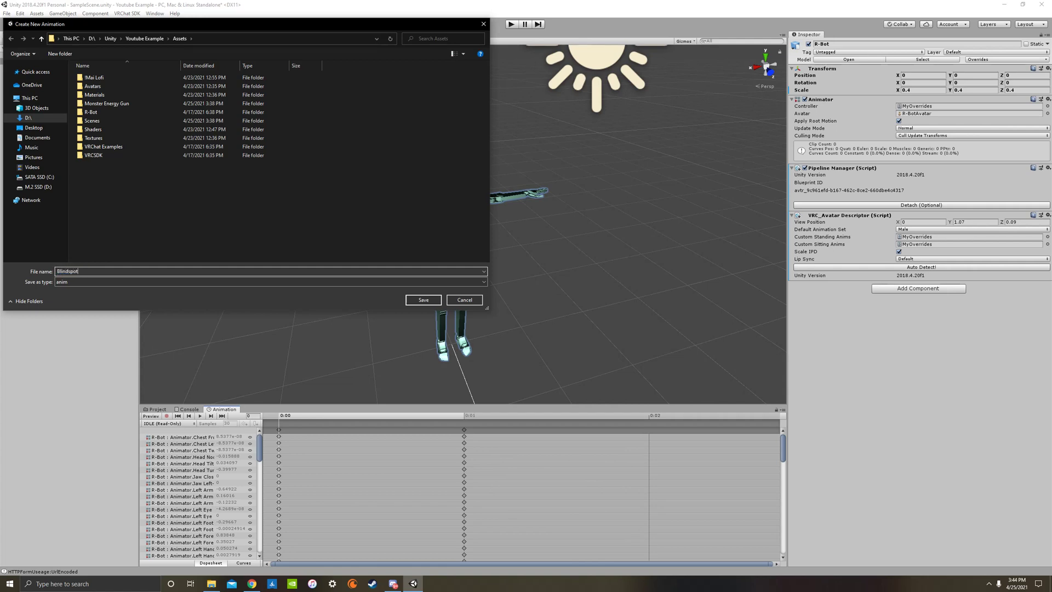
key("Return")
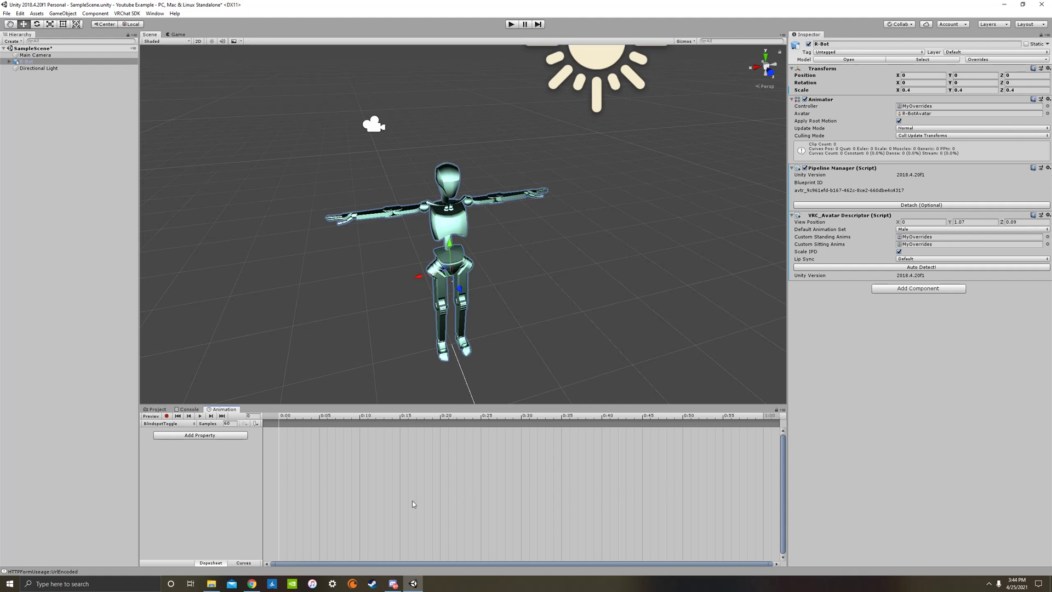
scroll(350, 462, "down", 3)
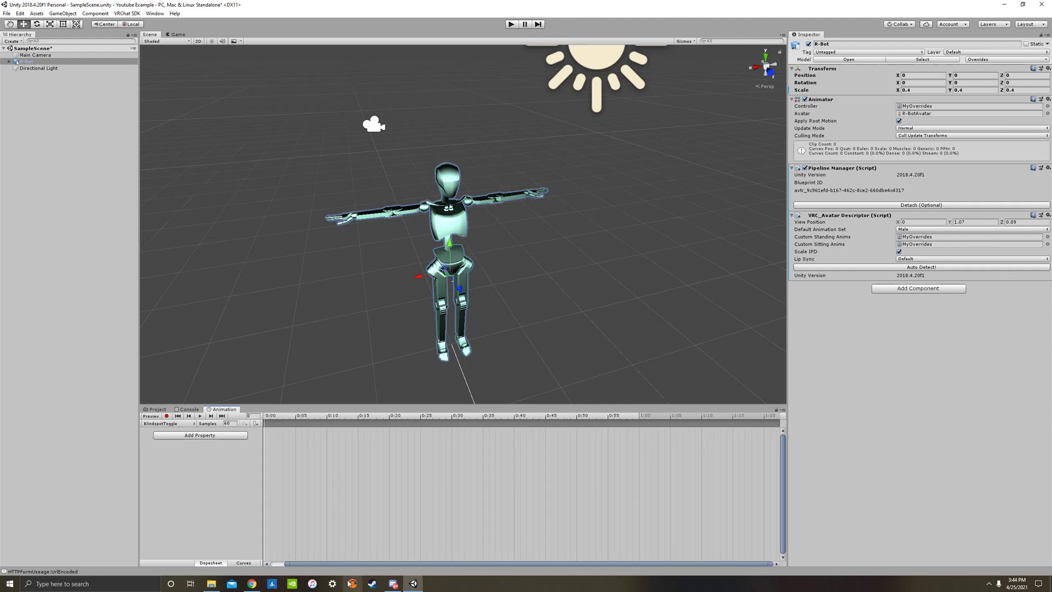
scroll(327, 520, "up", 2)
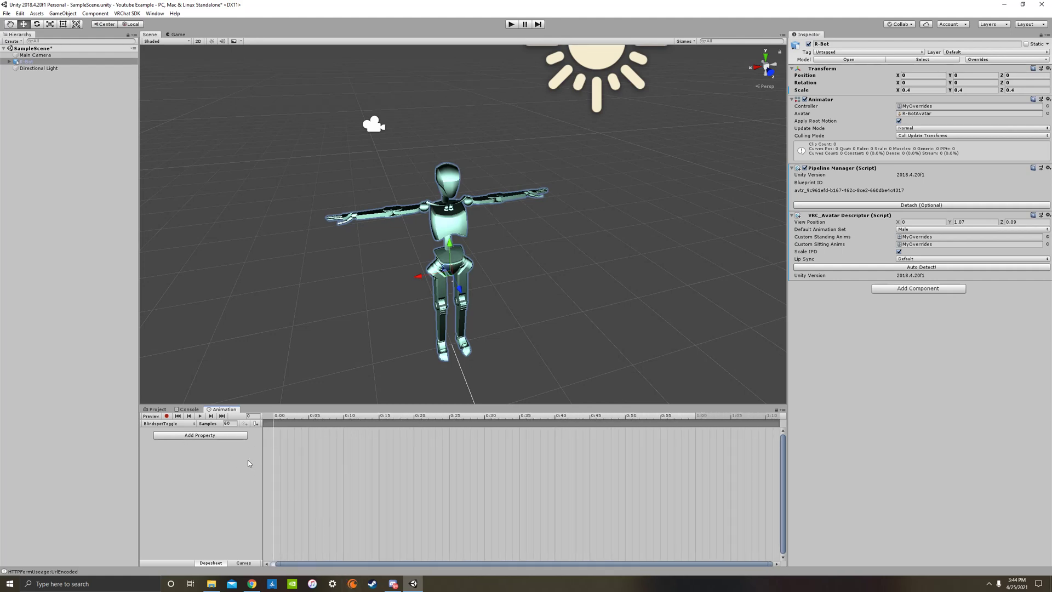
Step: Add the Is Active property of free3dmodel_skeleton > hips > GameObject to the clip
left_click_drag(296, 566, 291, 566)
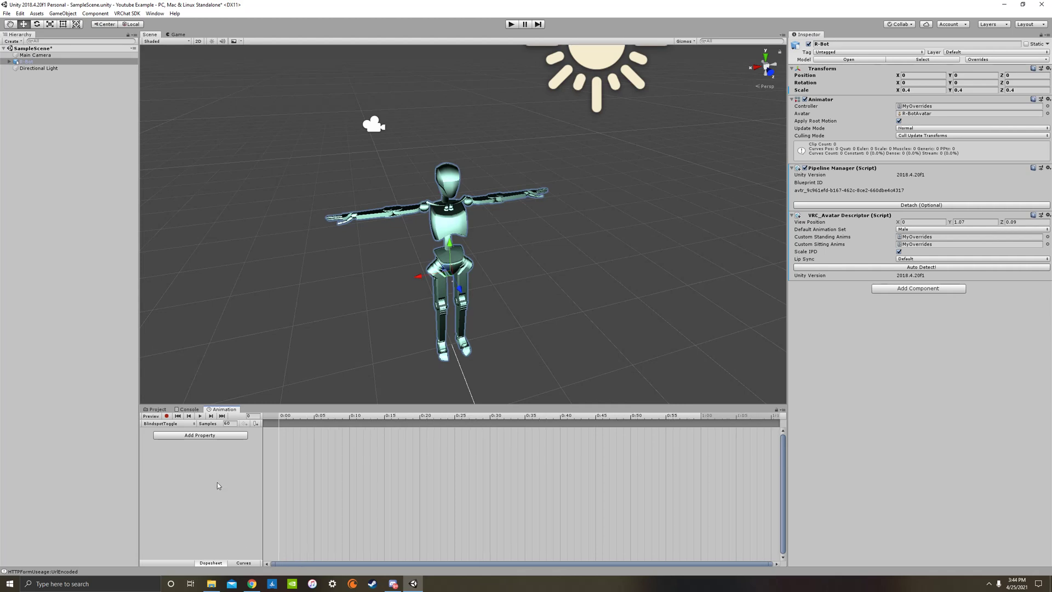
left_click(197, 436)
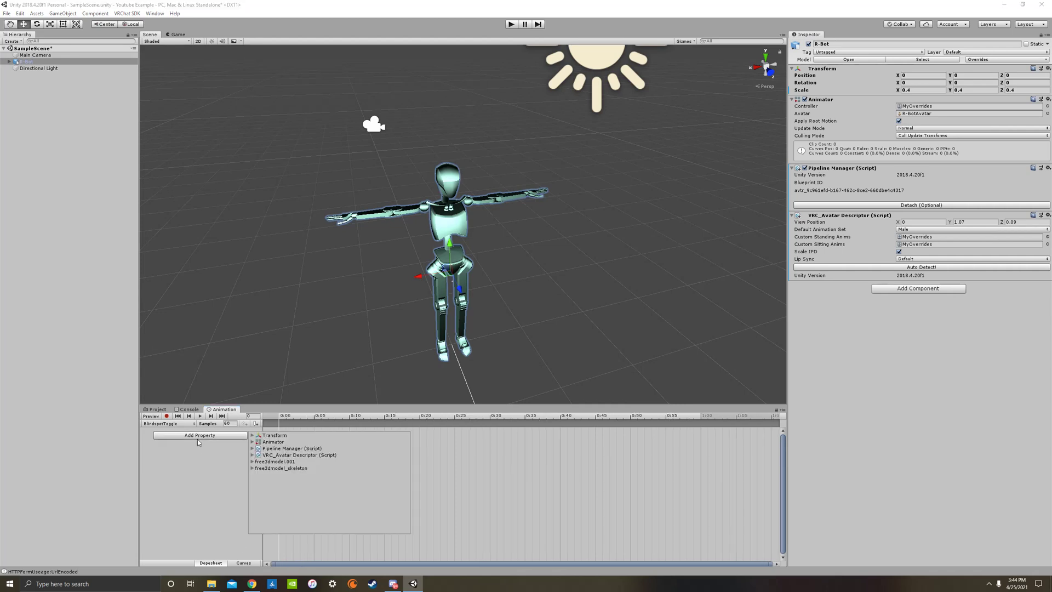
left_click(252, 468)
left_click(258, 488)
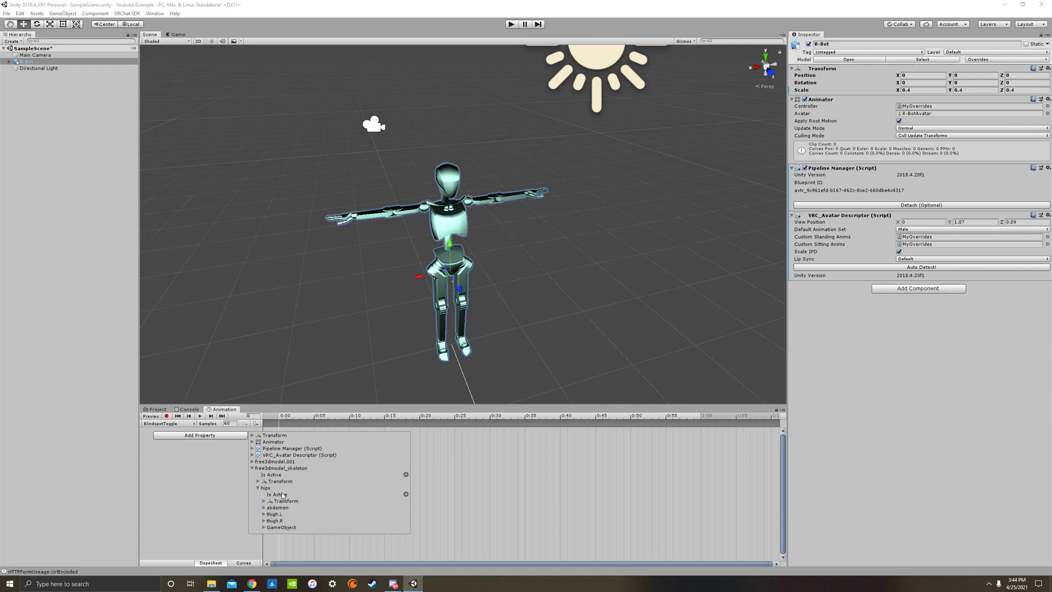
left_click(265, 527)
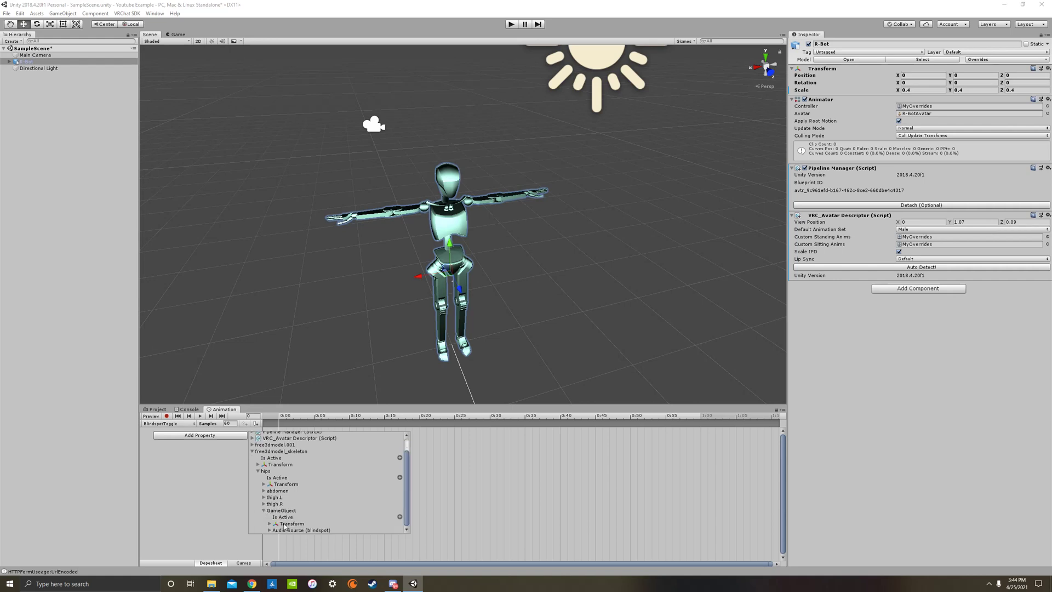
left_click(399, 516)
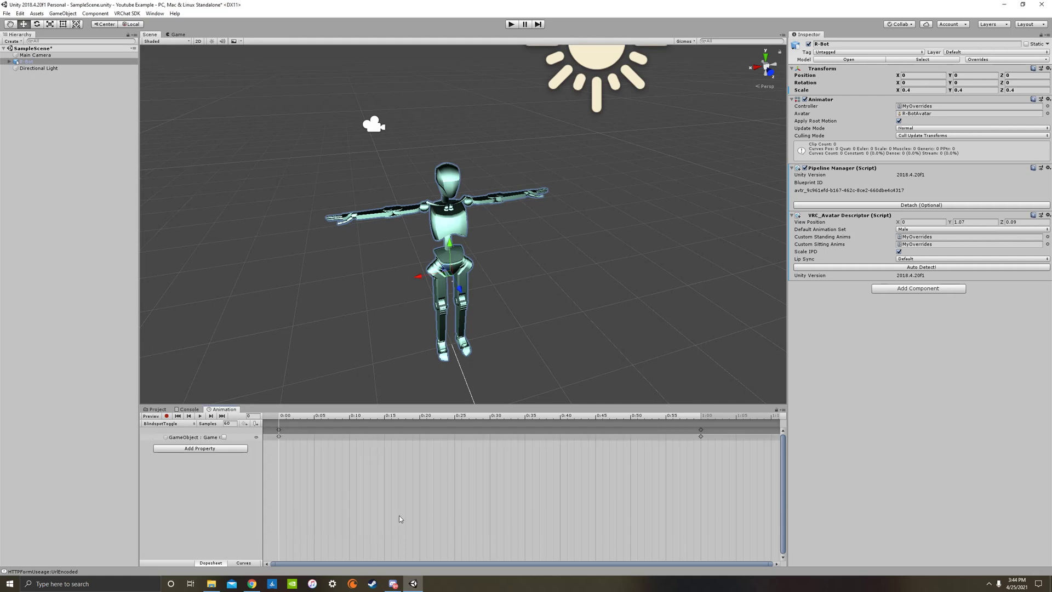
Step: Enable Preview, key the GameObject as active, and move the end keyframe earlier to 0:55
left_click(293, 416)
left_click_drag(677, 423, 272, 476)
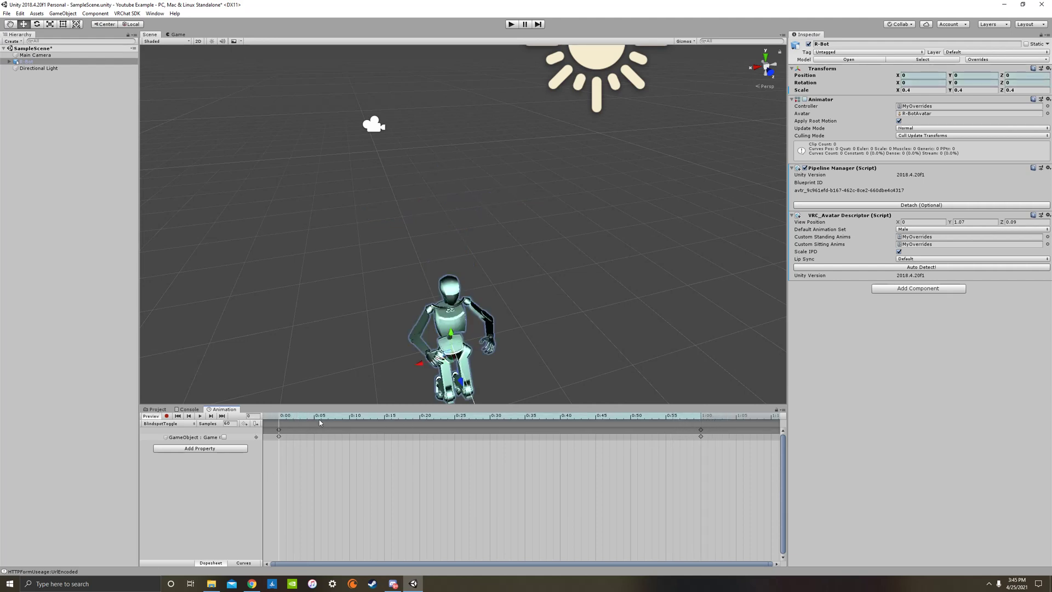
left_click_drag(300, 415, 278, 421)
scroll(328, 504, "down", 2)
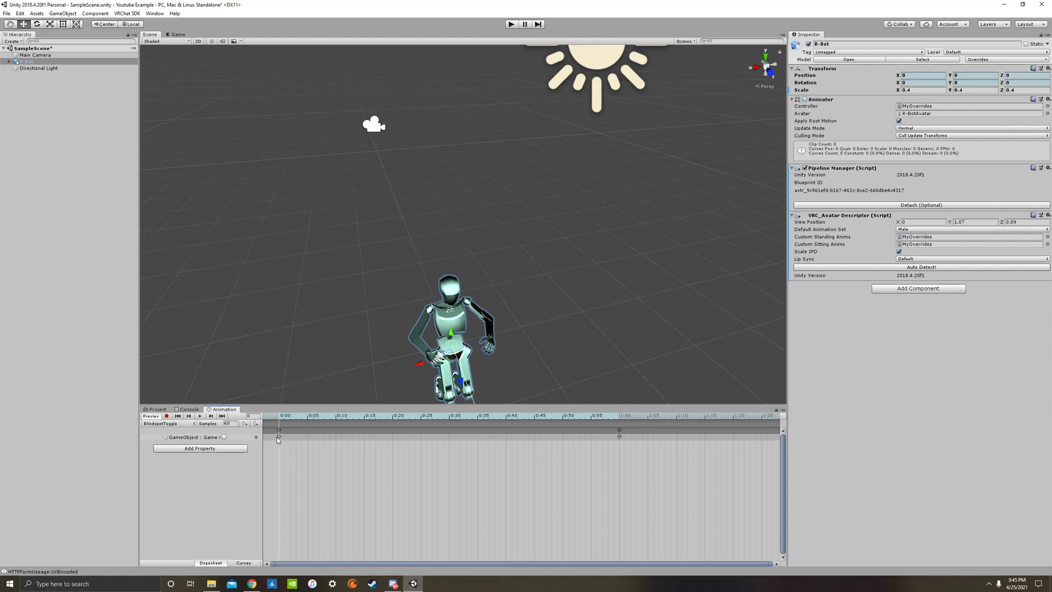
left_click(224, 437)
left_click_drag(619, 436, 591, 438)
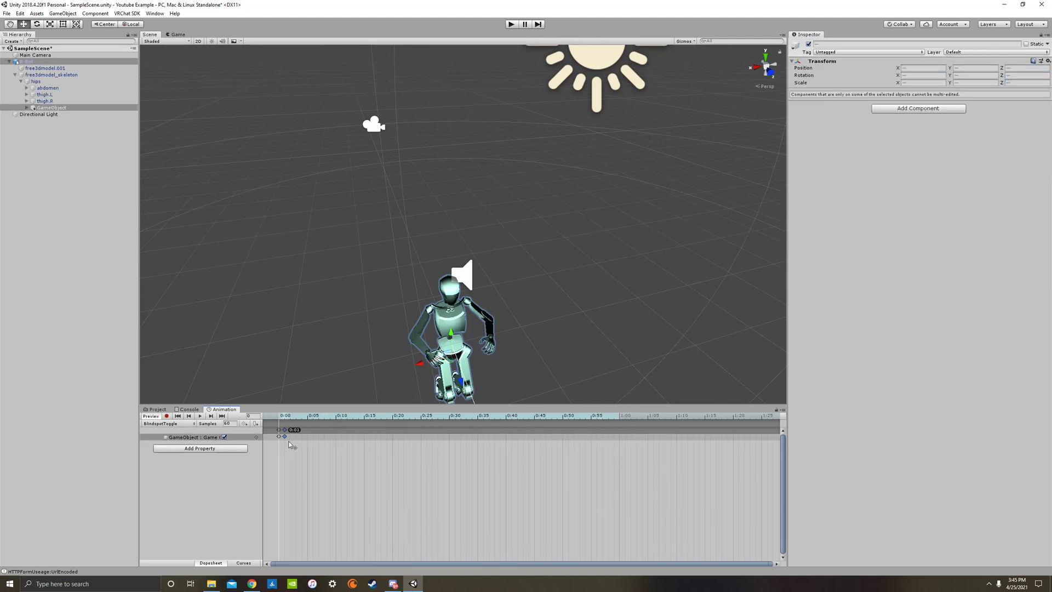
Step: Key the GameObject's Is Active on again at frame 1
scroll(293, 445, "up", 3)
scroll(297, 527, "up", 3)
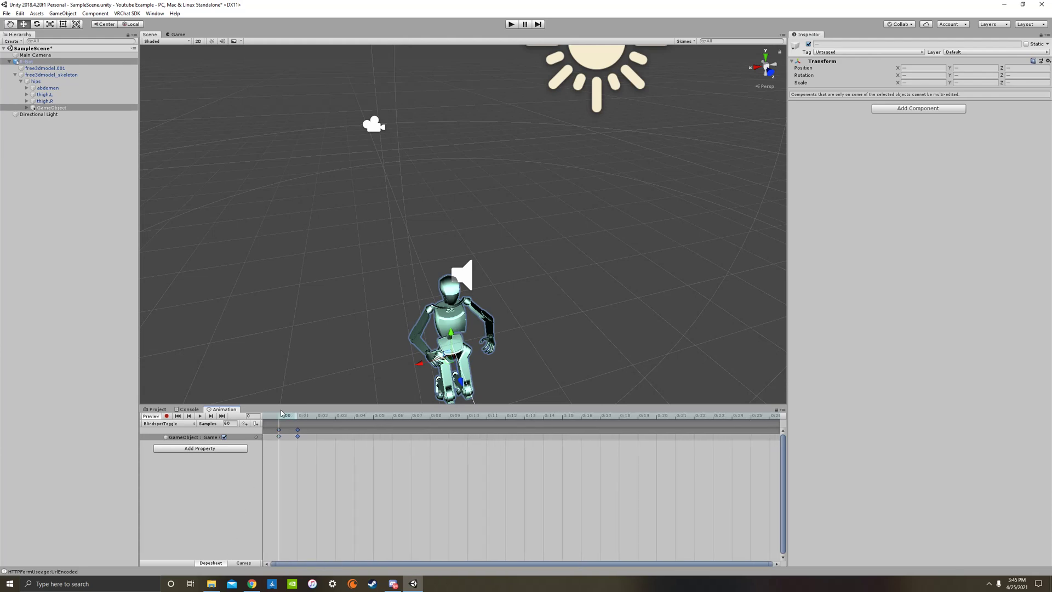
mouse_move(285, 415)
left_mouse_down()
mouse_move(274, 423)
mouse_move(291, 437)
mouse_move(291, 426)
left_mouse_up()
left_click(224, 437)
scroll(300, 445, "down", 2)
scroll(299, 430, "up", 1)
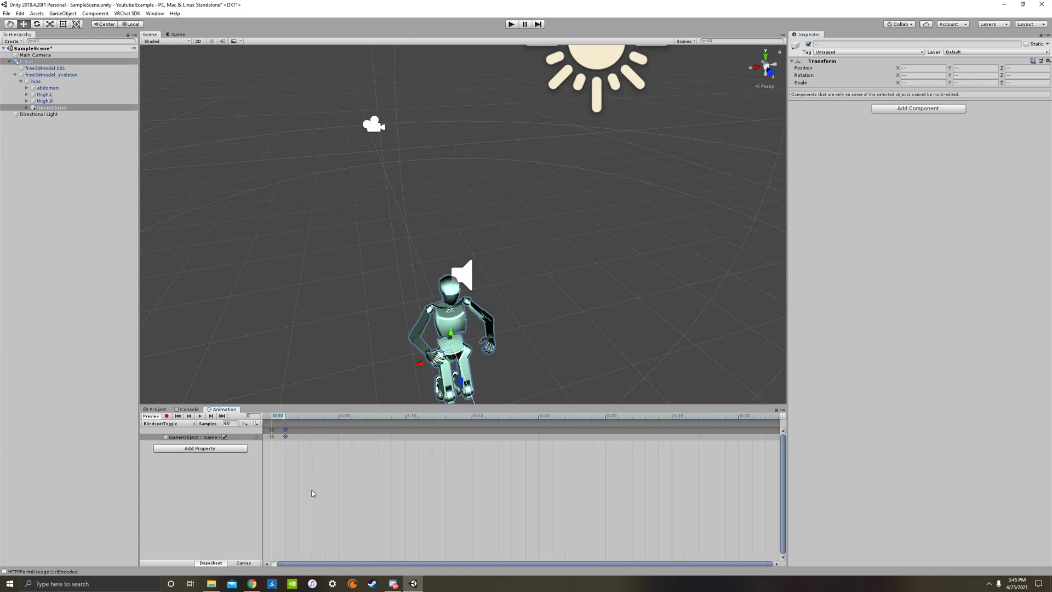
left_click_drag(315, 567, 251, 565)
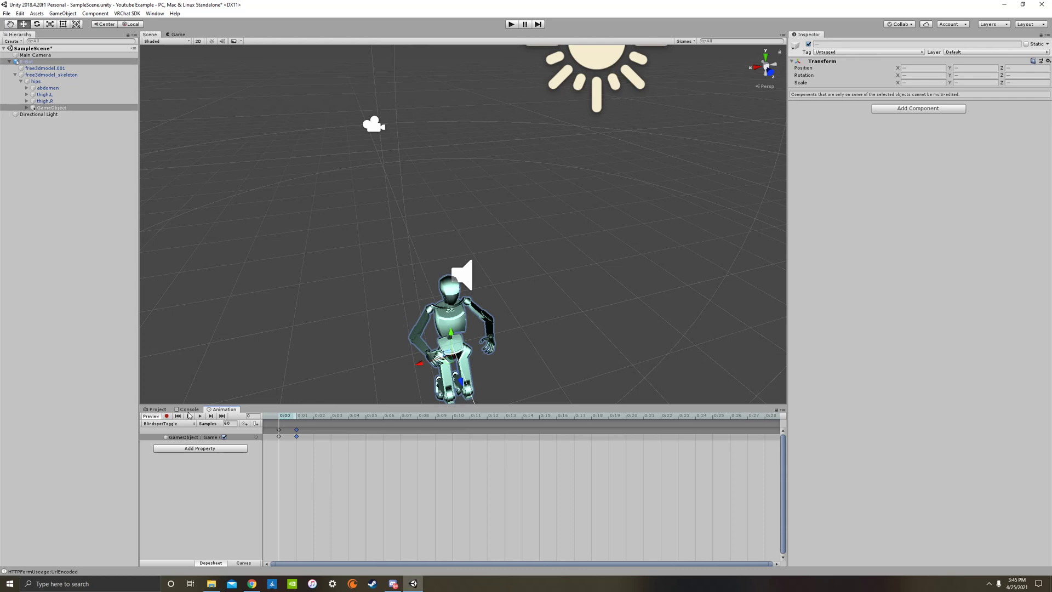
Step: Switch the Animation timeline back to the IDLE clip, cancelling the stray new-clip dialog
left_click(156, 410)
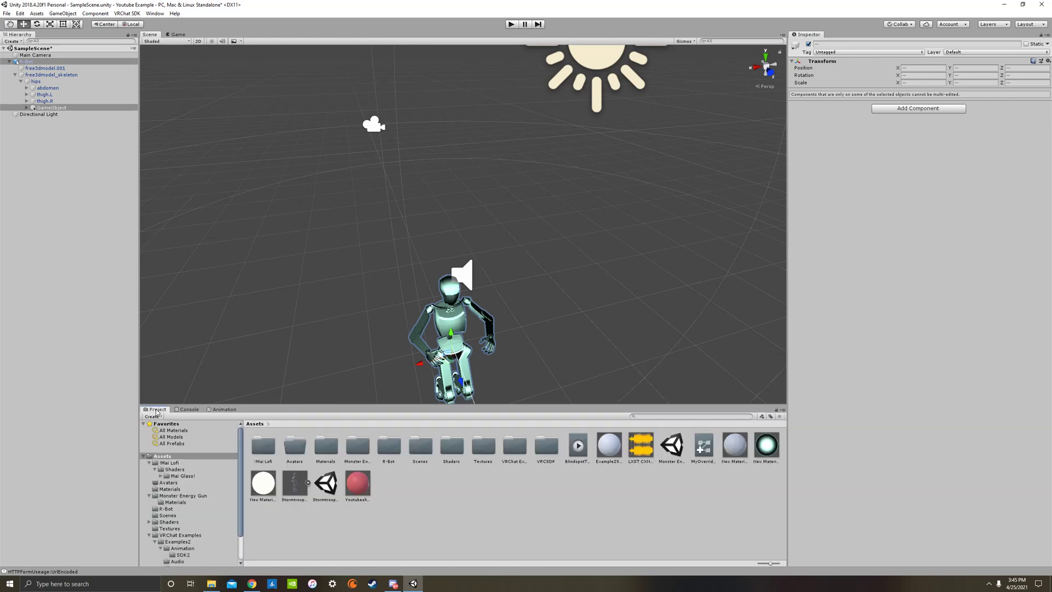
left_click(217, 410)
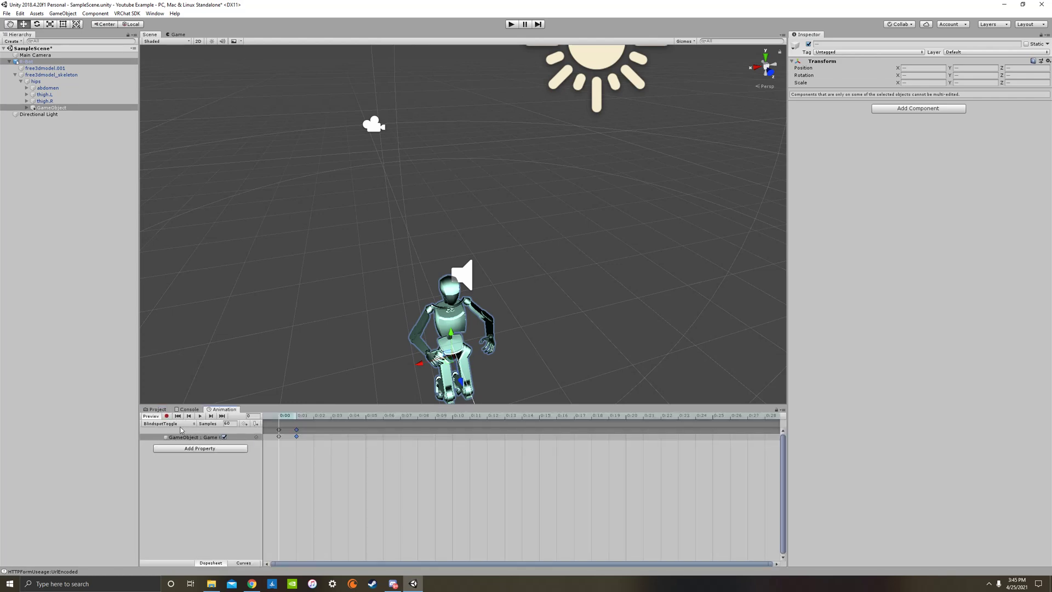
left_click(176, 423)
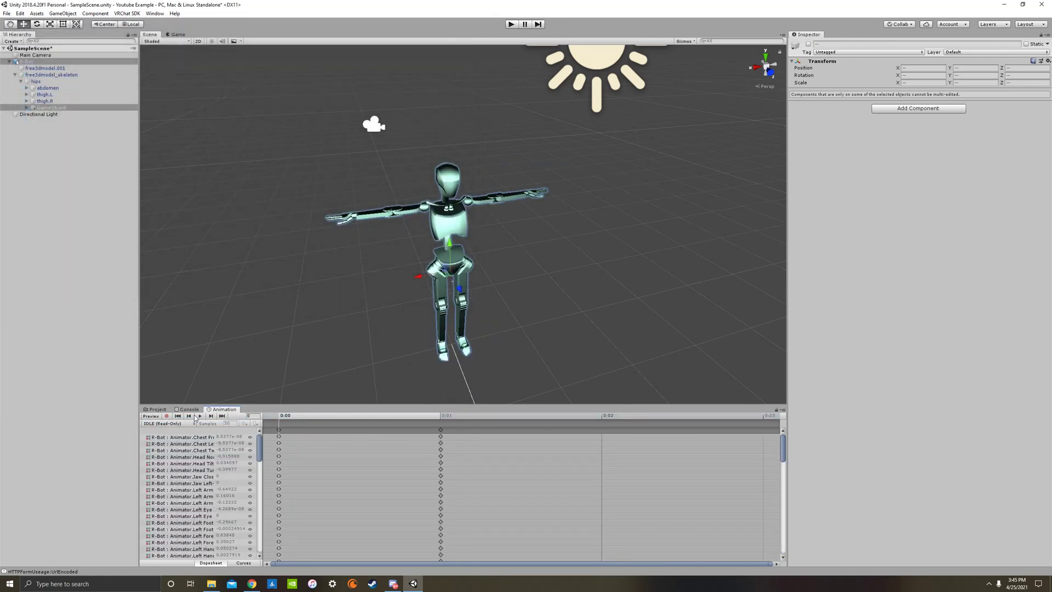
left_click(176, 423)
left_click(175, 441)
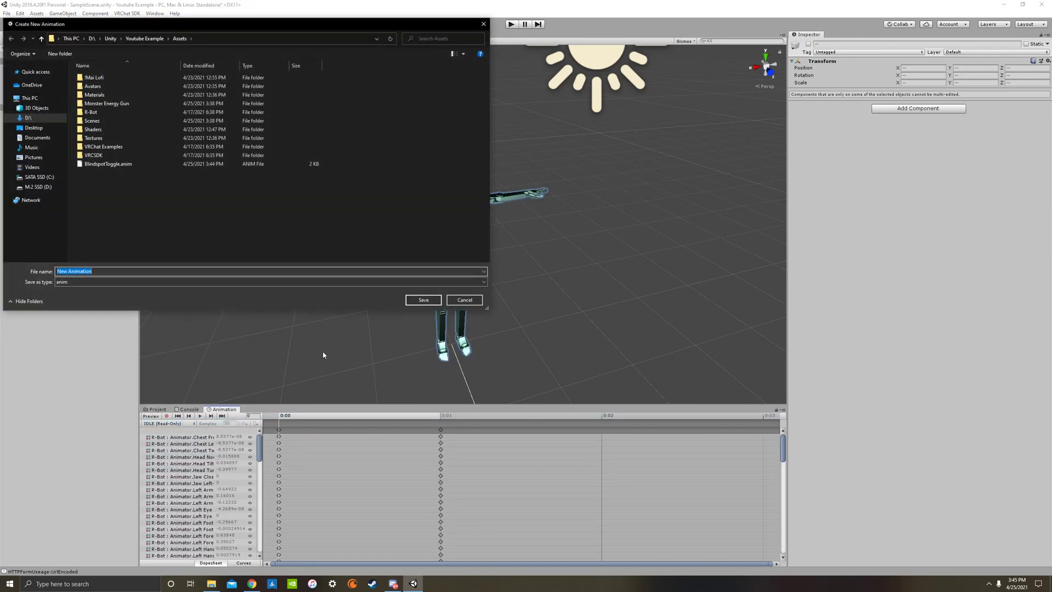
left_click(463, 299)
left_click(167, 424)
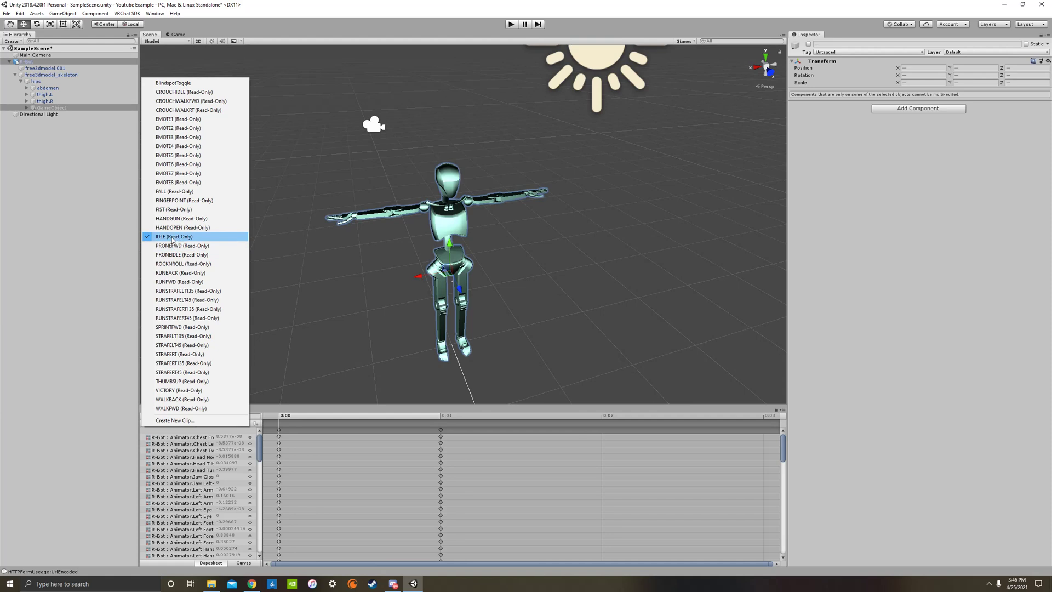
left_click(172, 238)
Step: Show the project's Assets folder and collapse the avatar's bone hierarchy
left_click(158, 409)
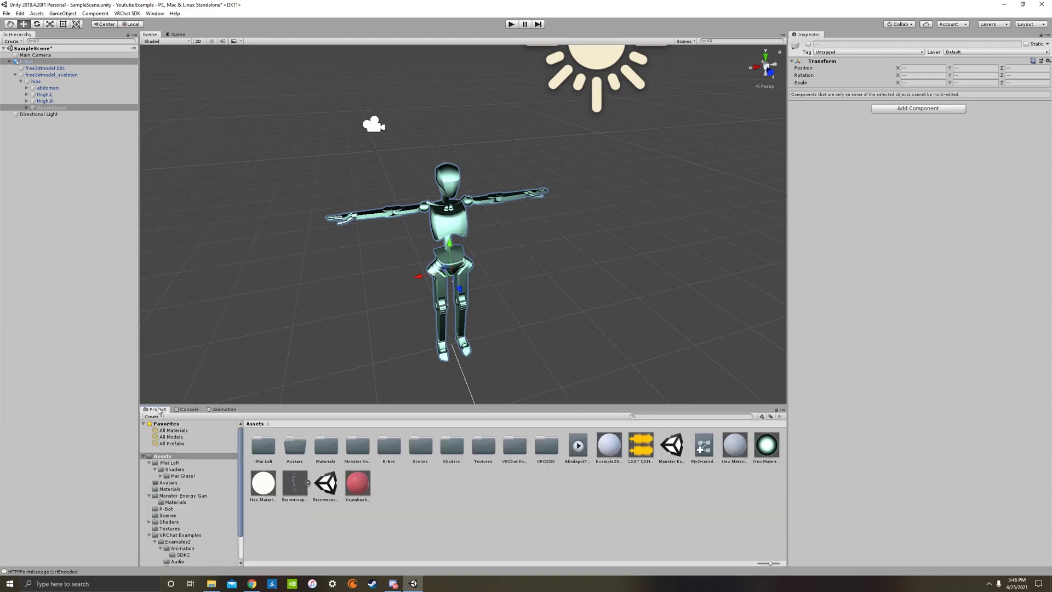
left_click(24, 82)
key("Left")
key("Left")
key("Left")
key("Left")
key("Left")
Step: Drag the BlindspotToggle clip into MyOverrides' FINGERPOINT Override slot
left_click(46, 81)
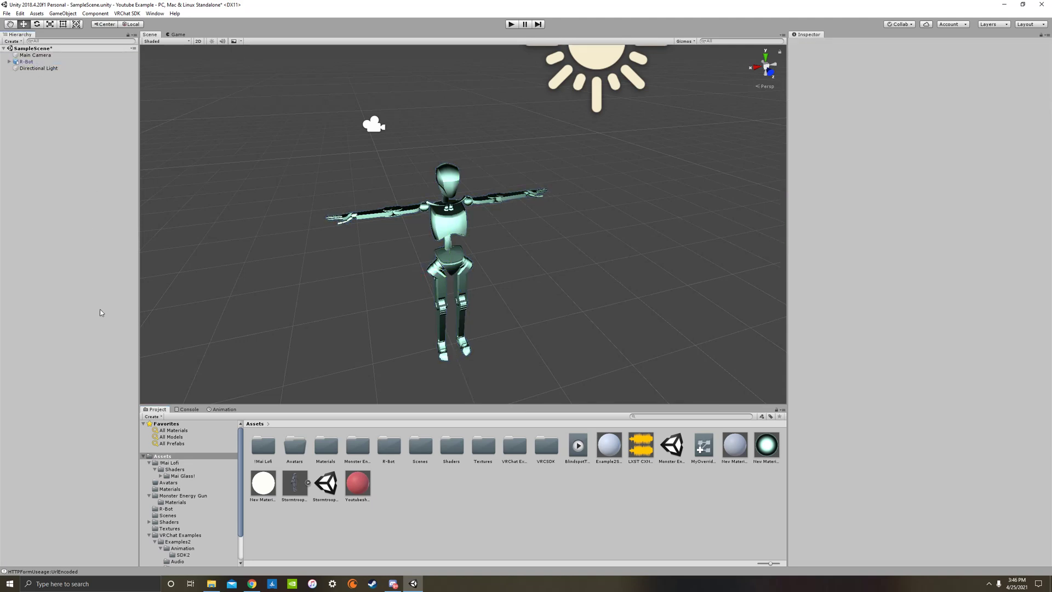
left_click(582, 450)
left_click(705, 447)
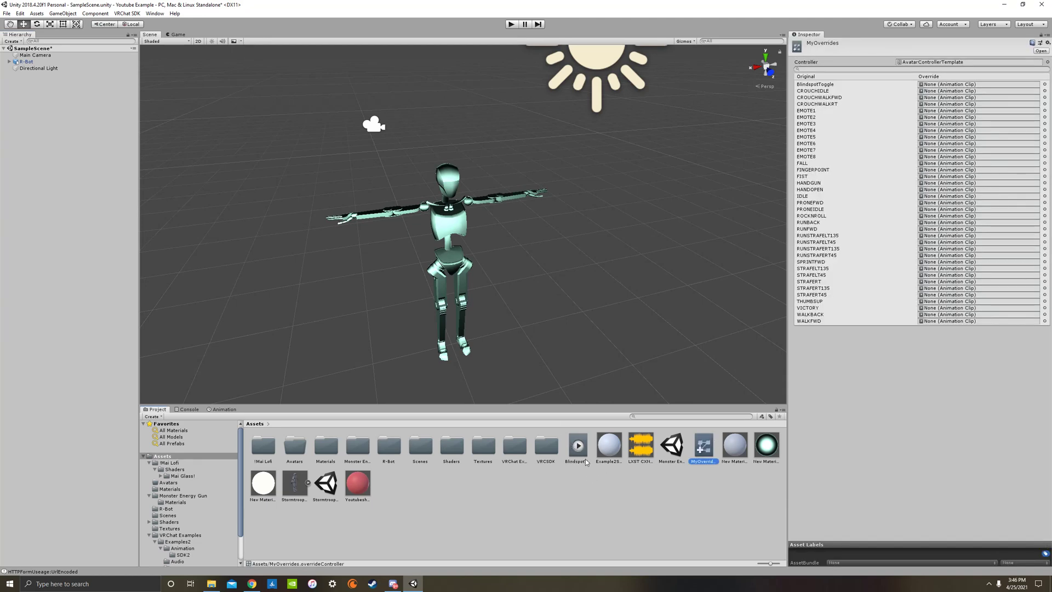
left_click(573, 448)
left_click_drag(582, 451, 934, 170)
Step: Save the scene and start Build & Publish from the VRChat SDK Control Panel
left_click(6, 13)
left_click(63, 40)
left_click(135, 13)
left_click(148, 35)
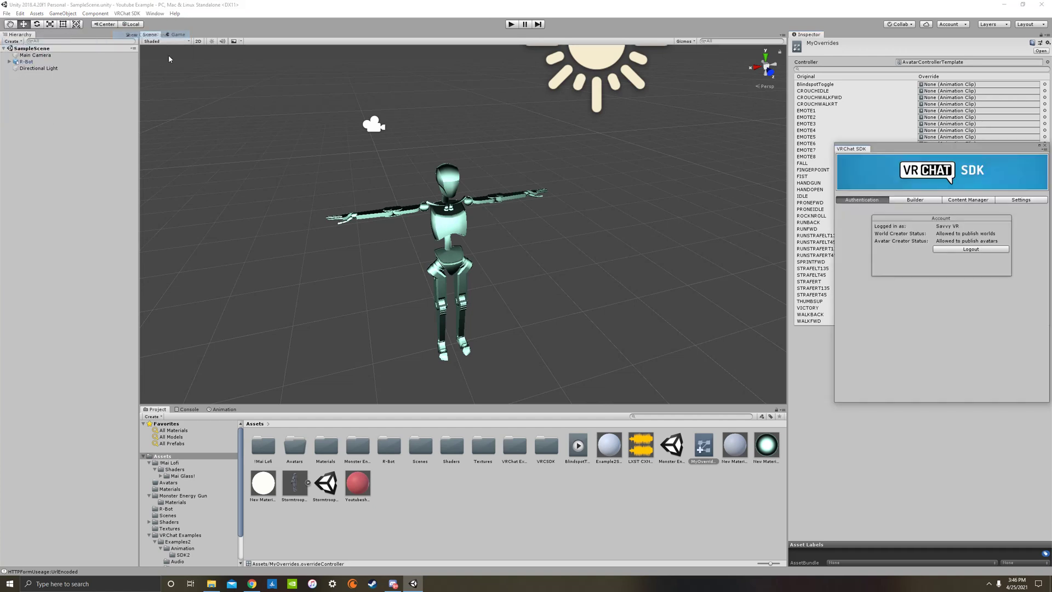
left_click(935, 199)
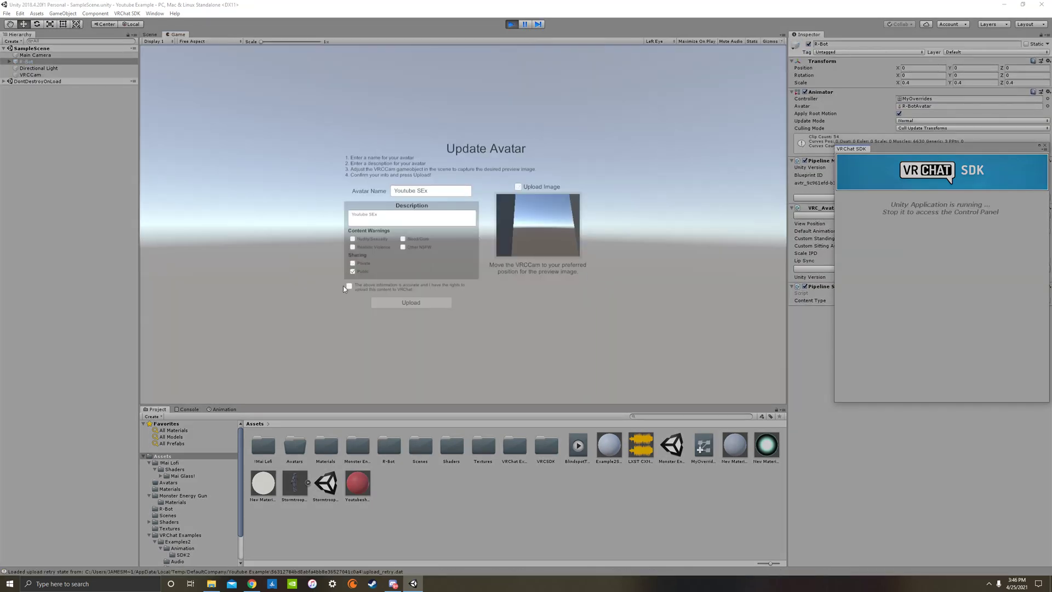
Step: Accept the content rights statement, upload the avatar update, and dismiss the Update Complete notice
left_click(349, 286)
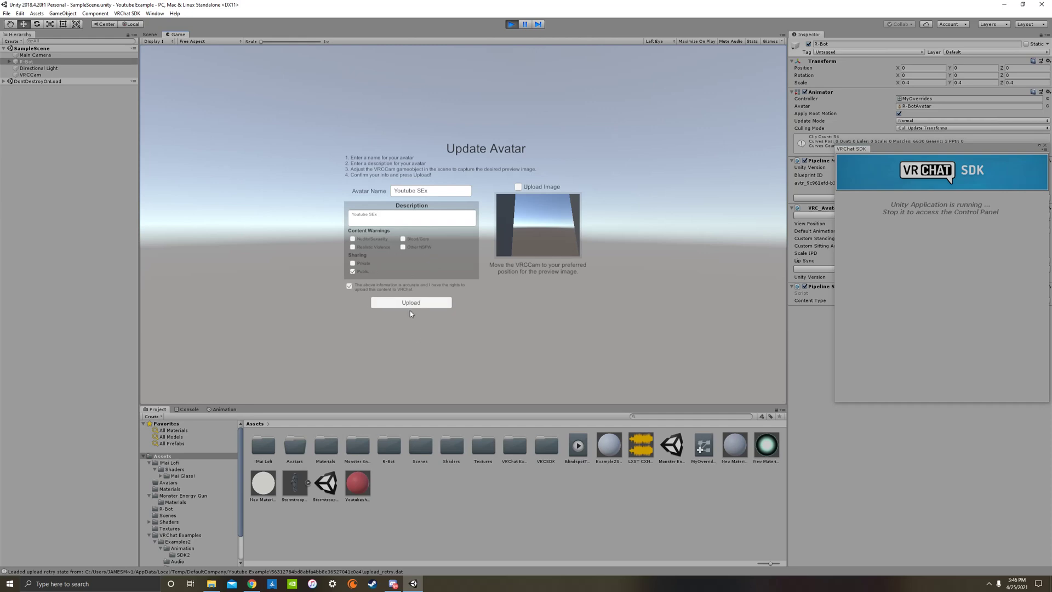
left_click(409, 307)
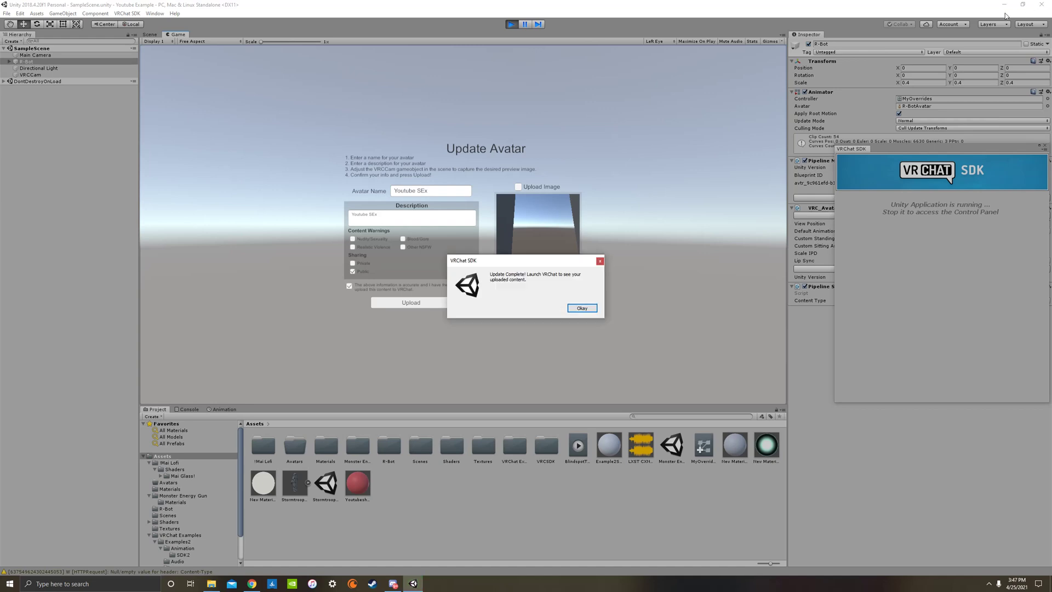
left_click(581, 308)
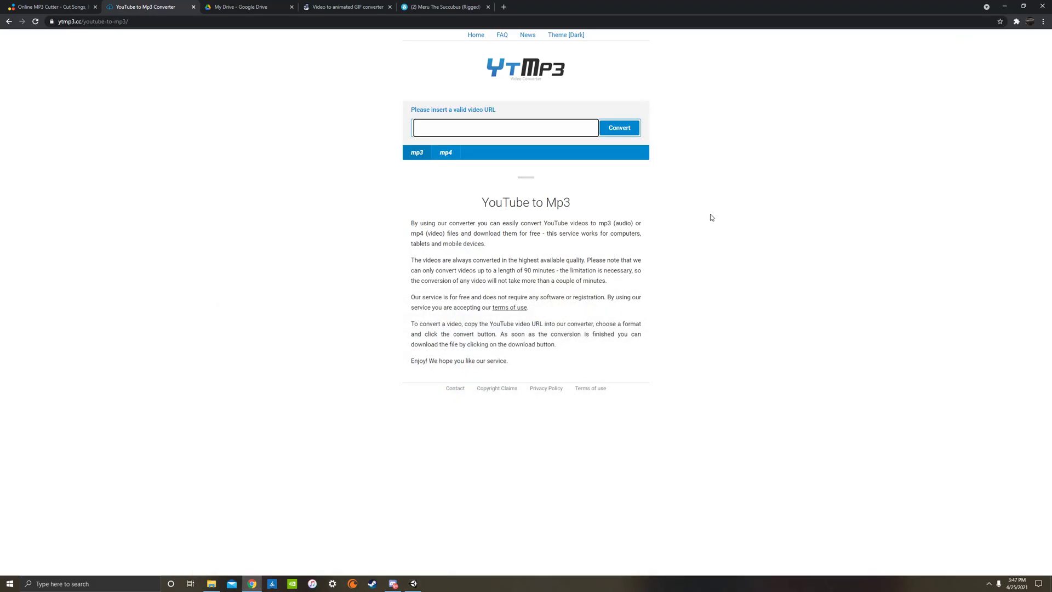
Step: Minimize the Chrome and Discord windows
left_click(1004, 6)
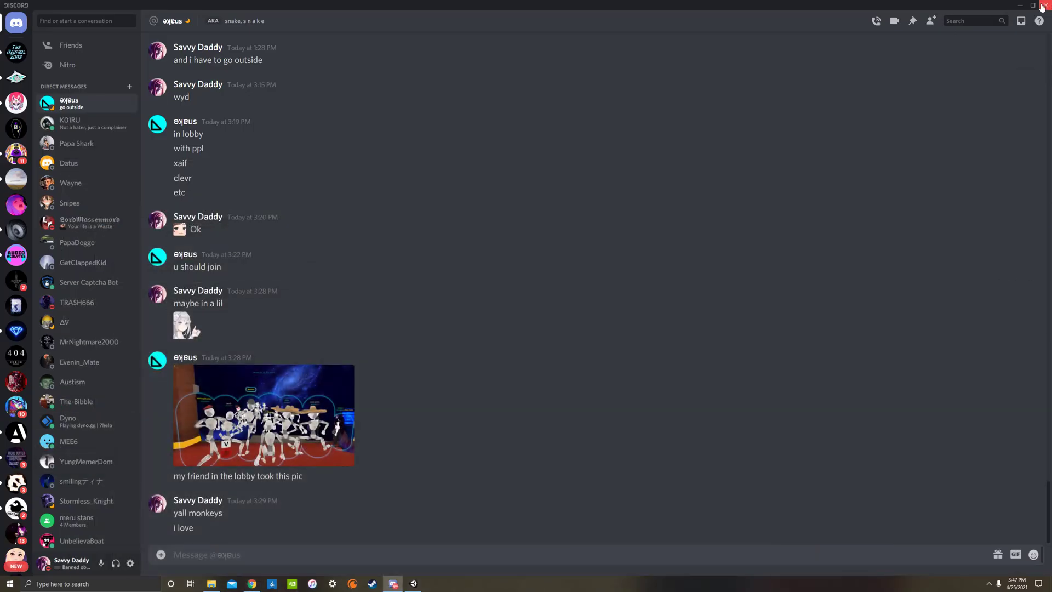
left_click(1020, 5)
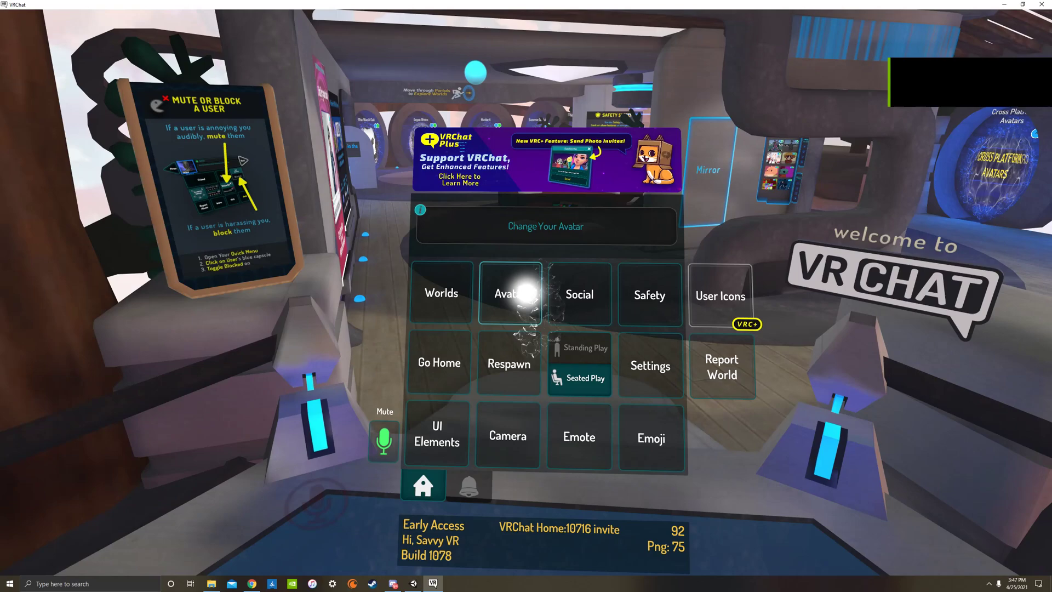
Step: Replace the Error savvy avatar with the uploaded robot avatar from My Creations in the Avatars menu
key("Escape")
key("Escape")
left_click(515, 290)
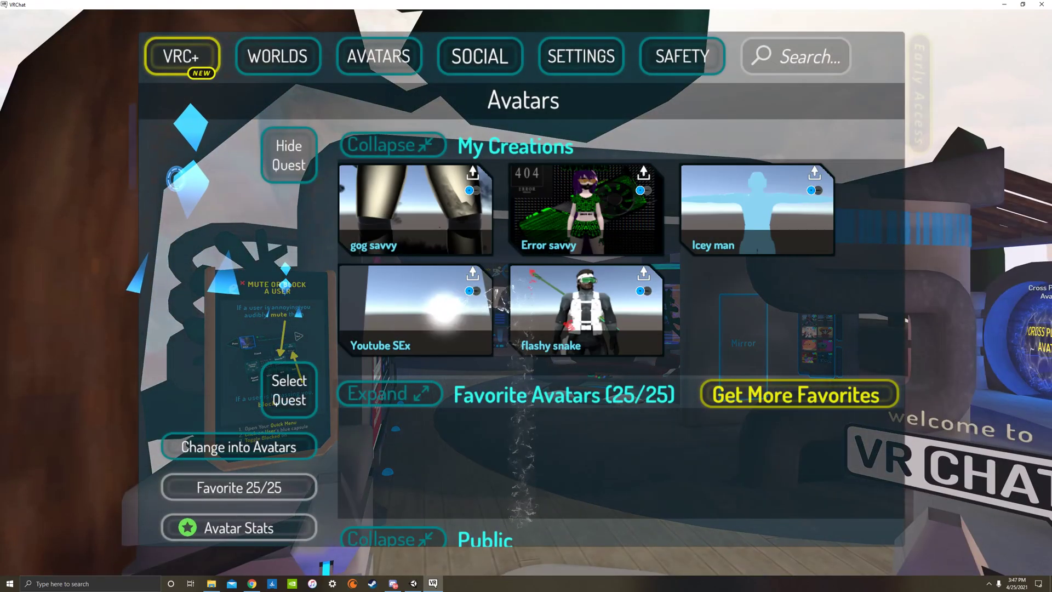
key("Escape")
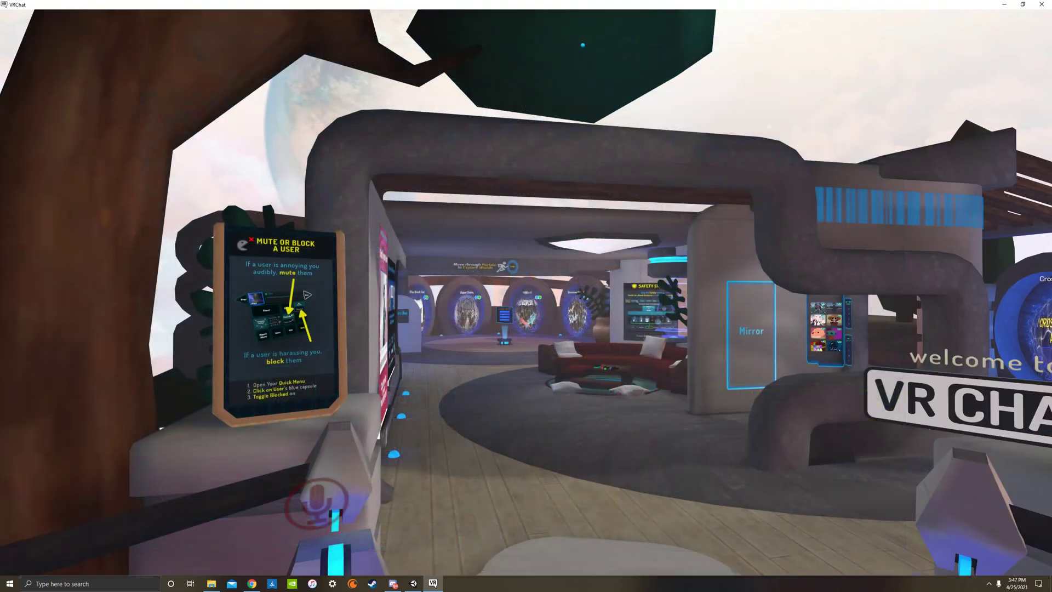
key("w")
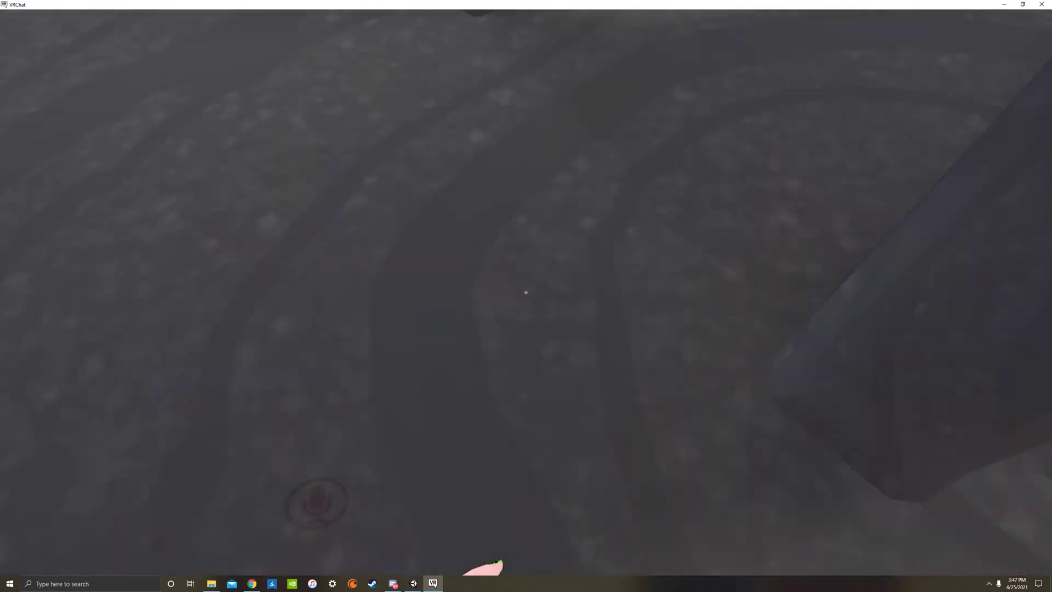
mouse_move(525, 292)
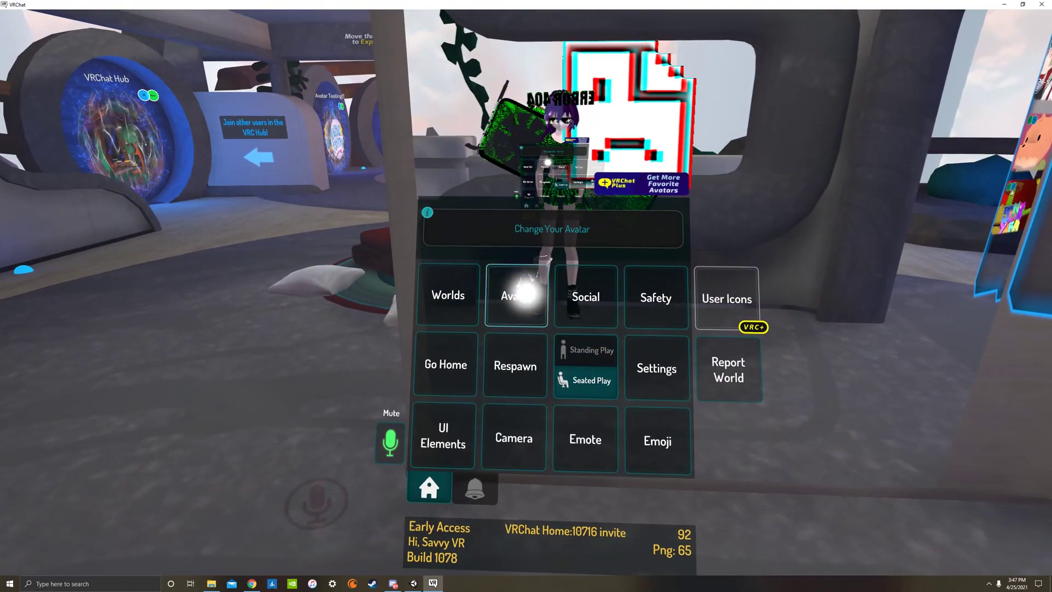
left_click(526, 294)
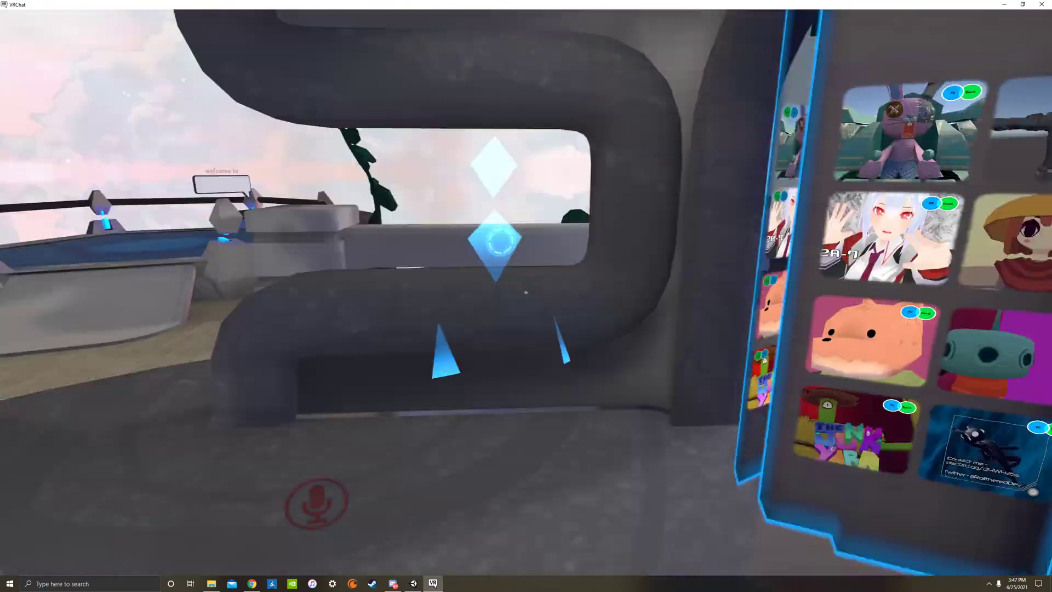
mouse_move(526, 292)
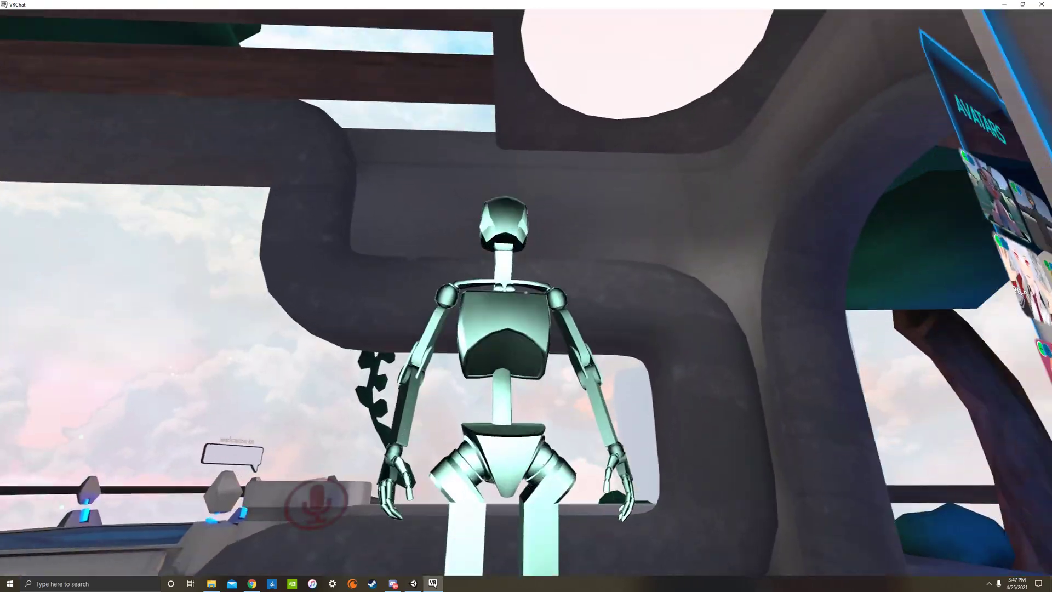
Step: Walk around the robot avatar by the mirror, watching it move, reach out and crouch
key("s")
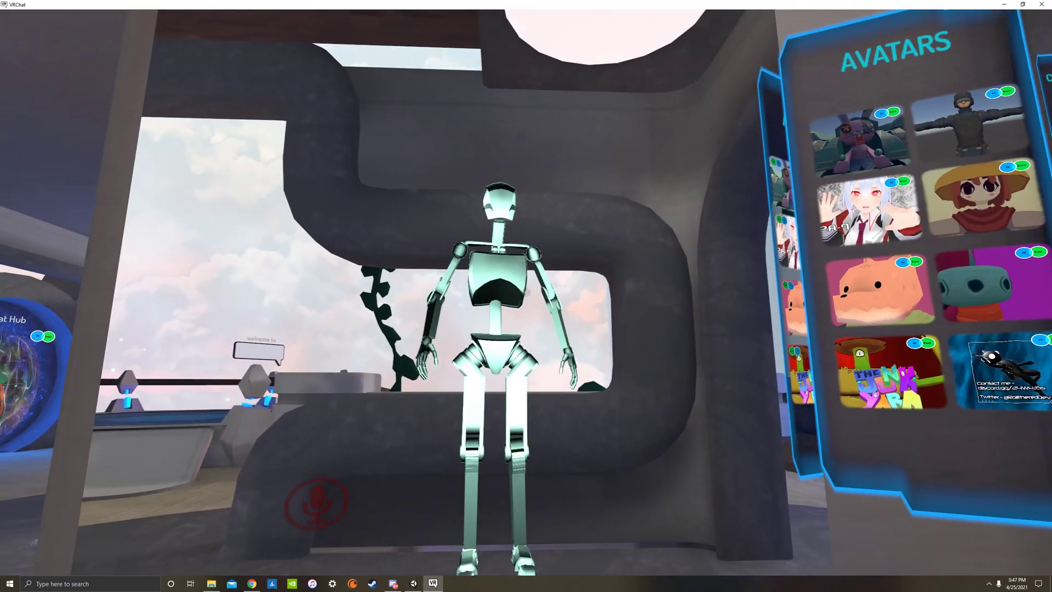
key("w")
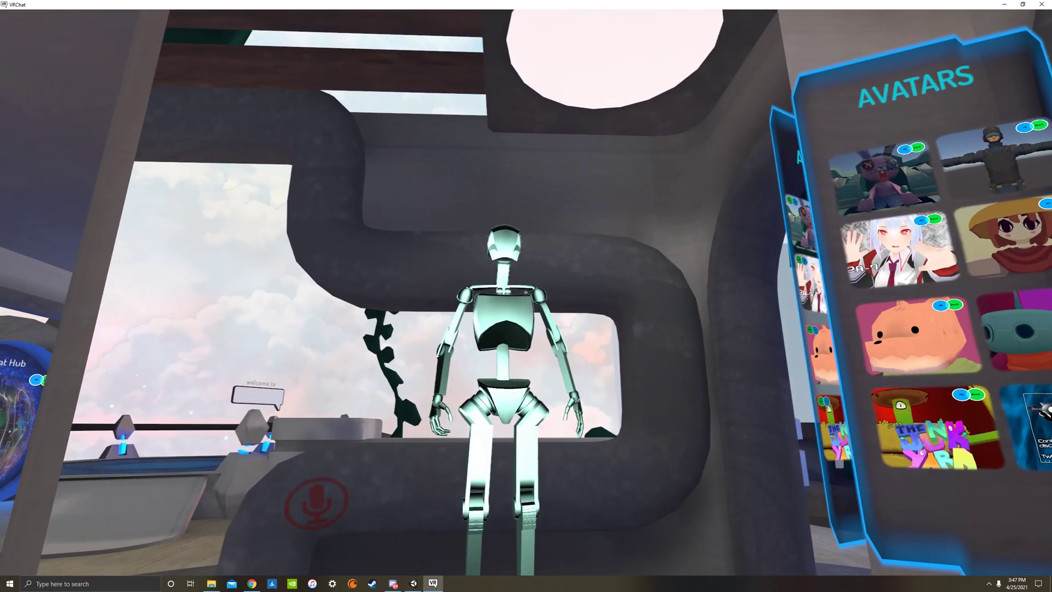
key("a")
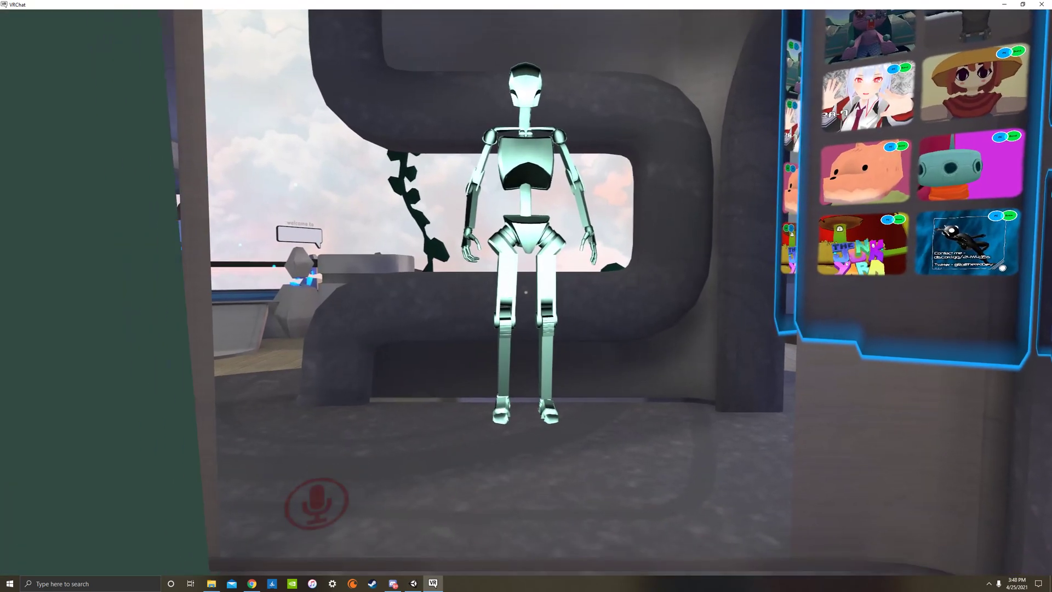
key("d")
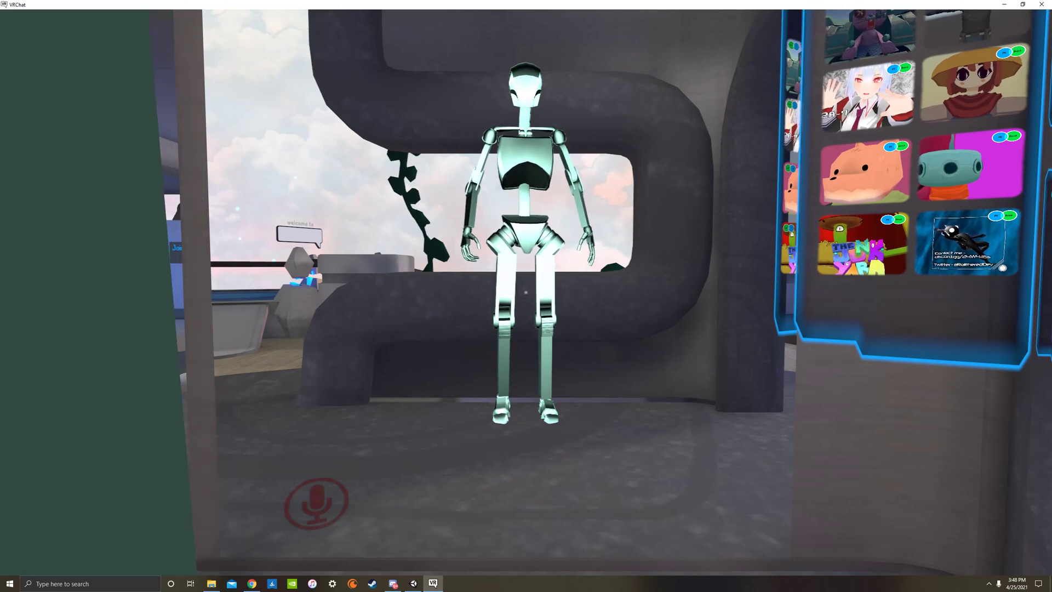
key("a")
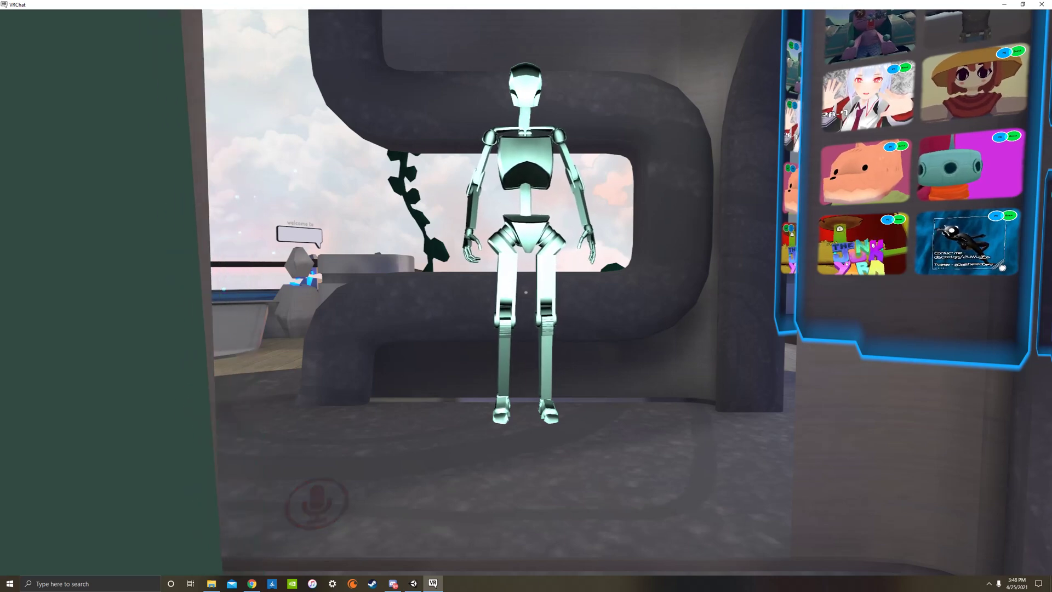
key("s")
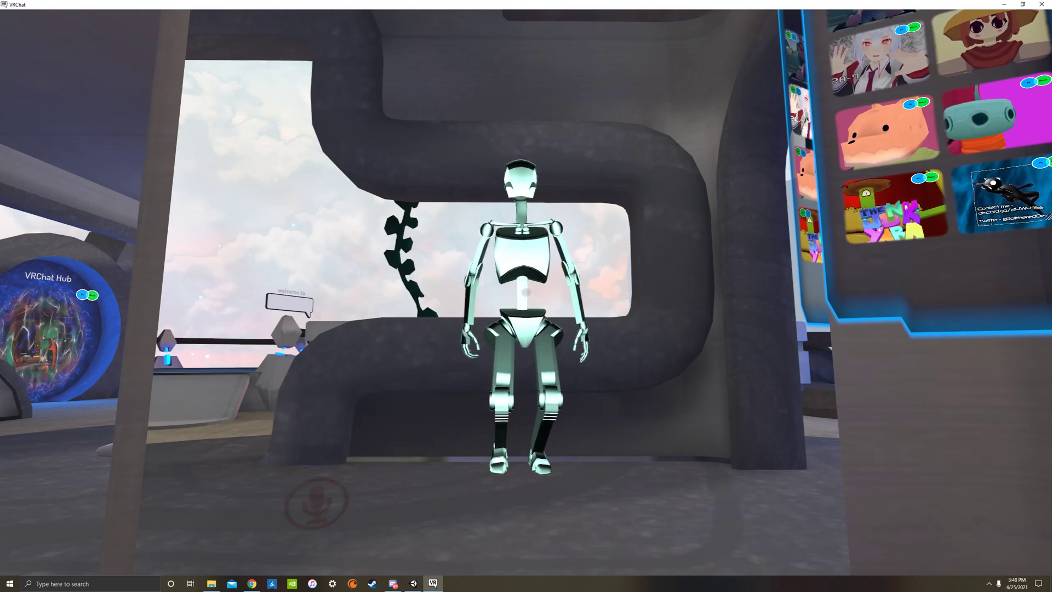
key("a")
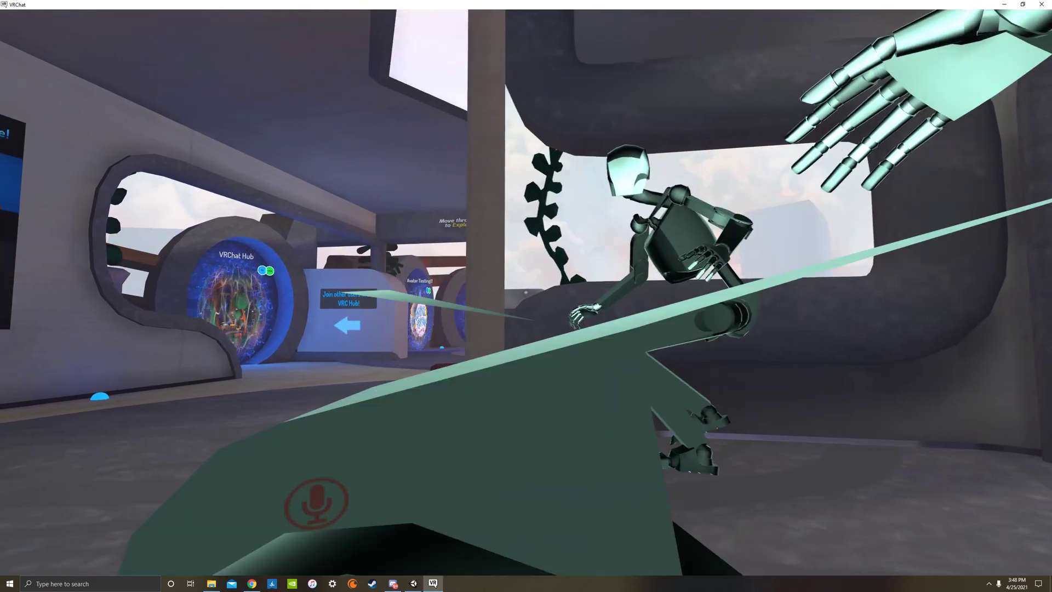